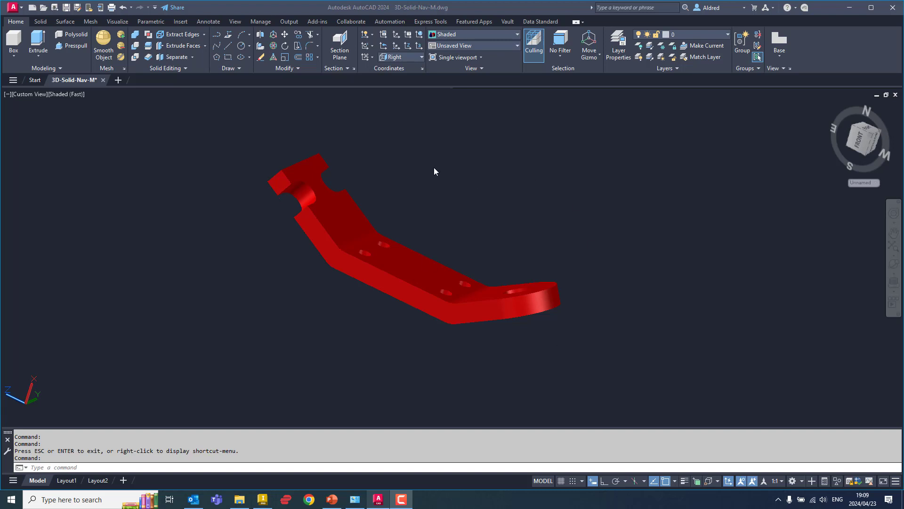
# Switch to Layout2 and delete its existing viewport.
pyautogui.click(63, 480)
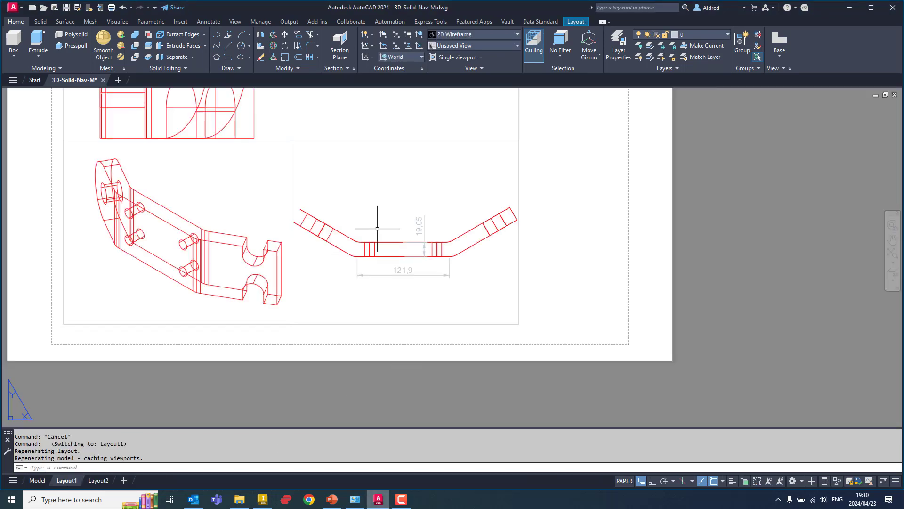
pyautogui.click(98, 481)
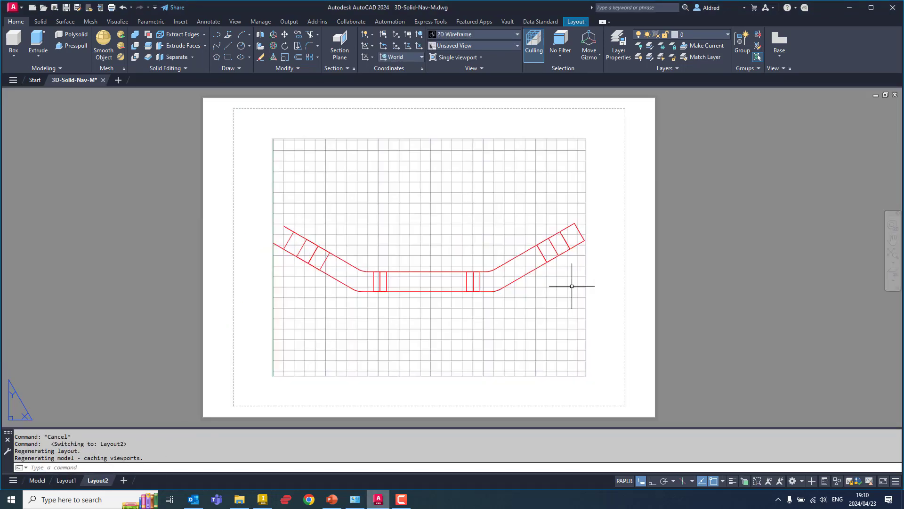
pyautogui.click(601, 365)
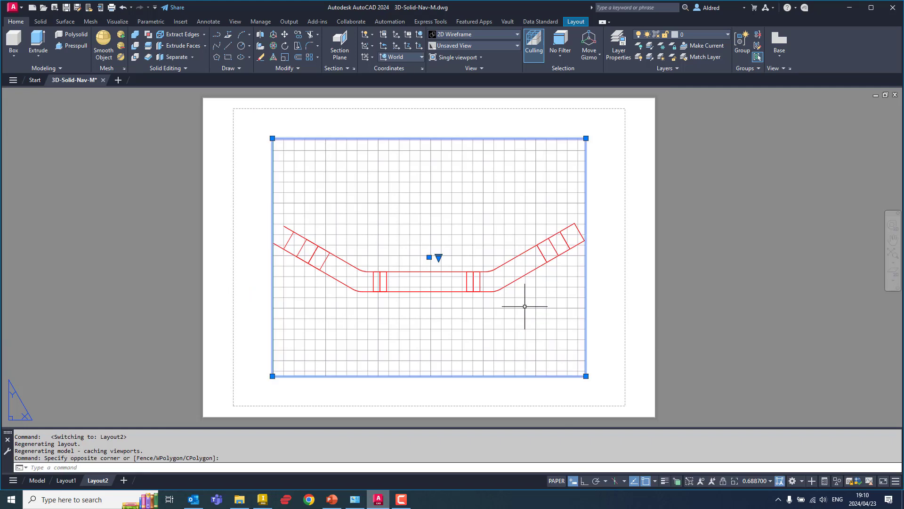
pyautogui.press('Delete')
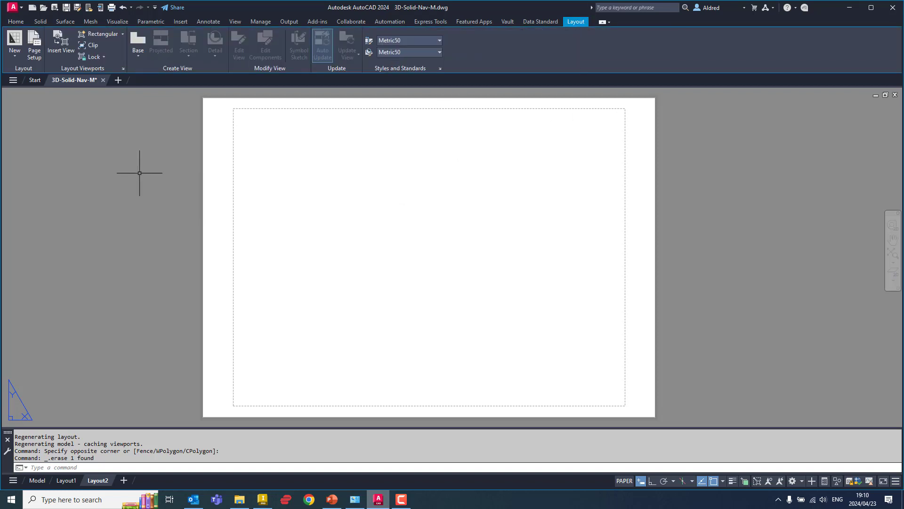
# Create a block of four viewports filling most of the printable area of Layout2.
pyautogui.click(102, 34)
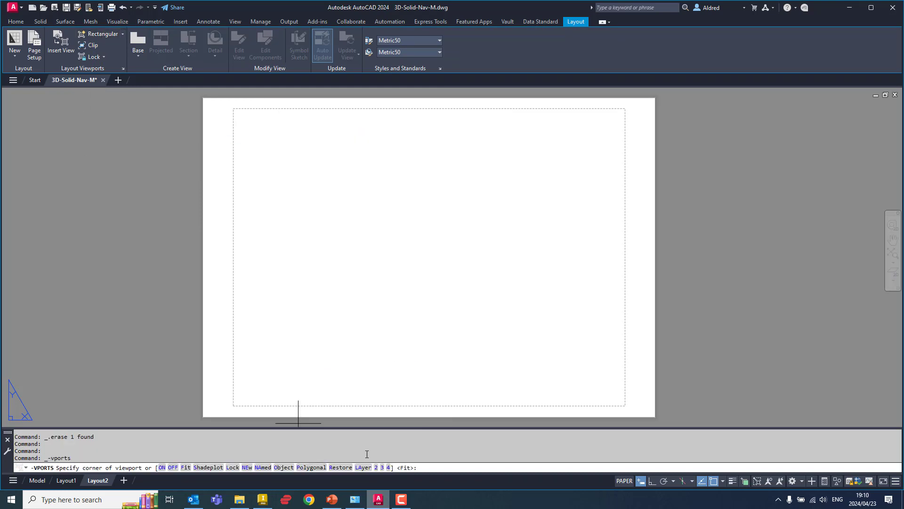
pyautogui.click(388, 467)
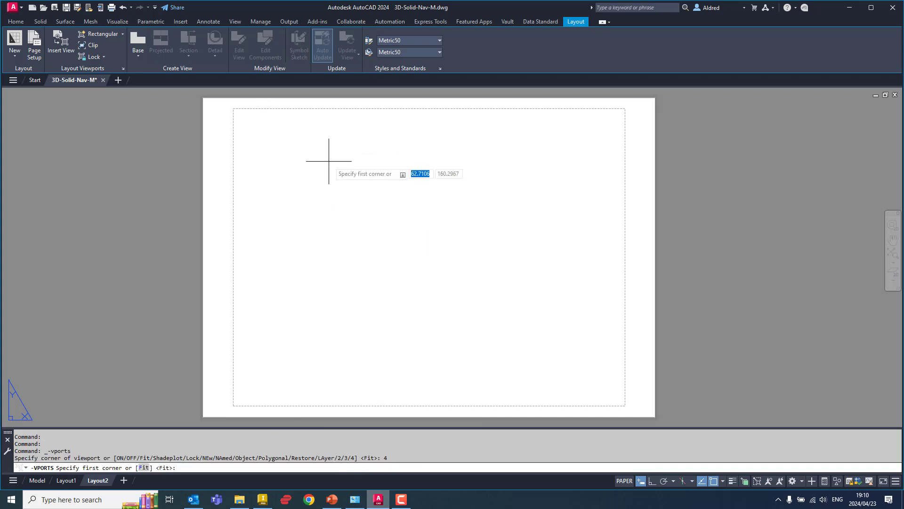
pyautogui.click(244, 121)
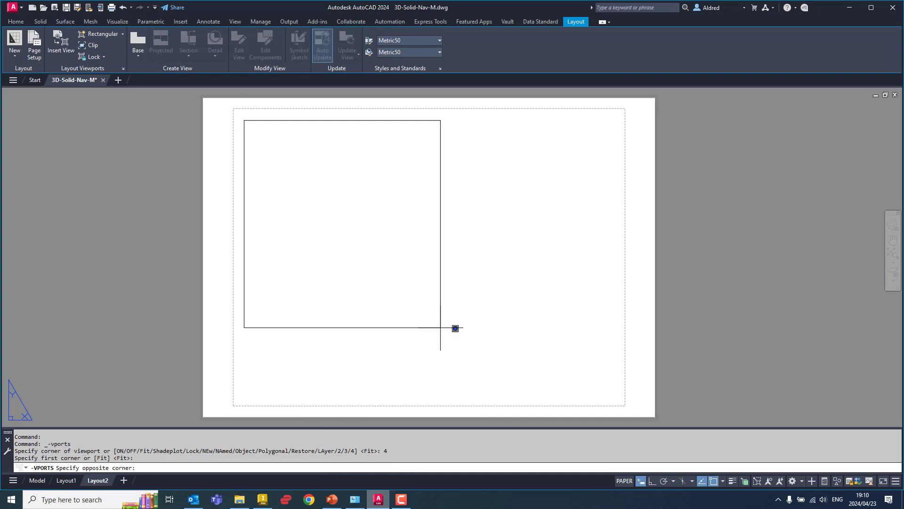
pyautogui.click(584, 384)
pyautogui.click(319, 170)
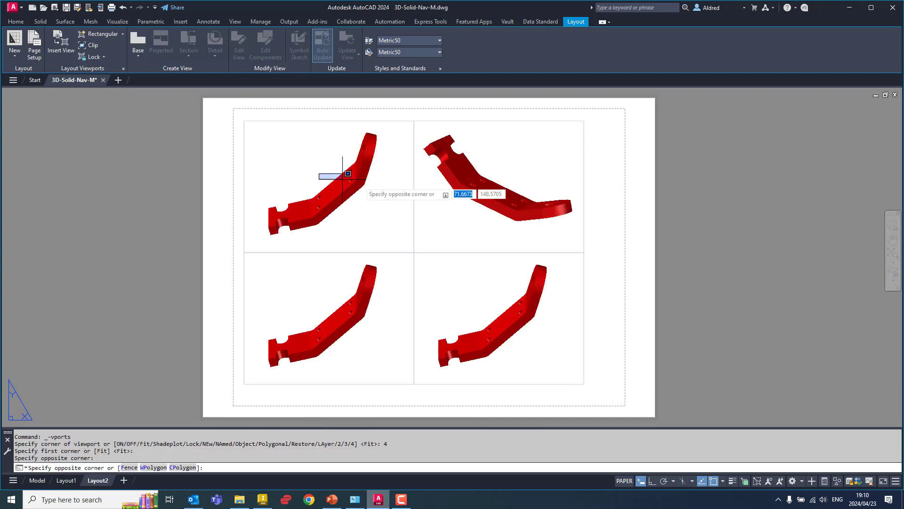
pyautogui.click(527, 189)
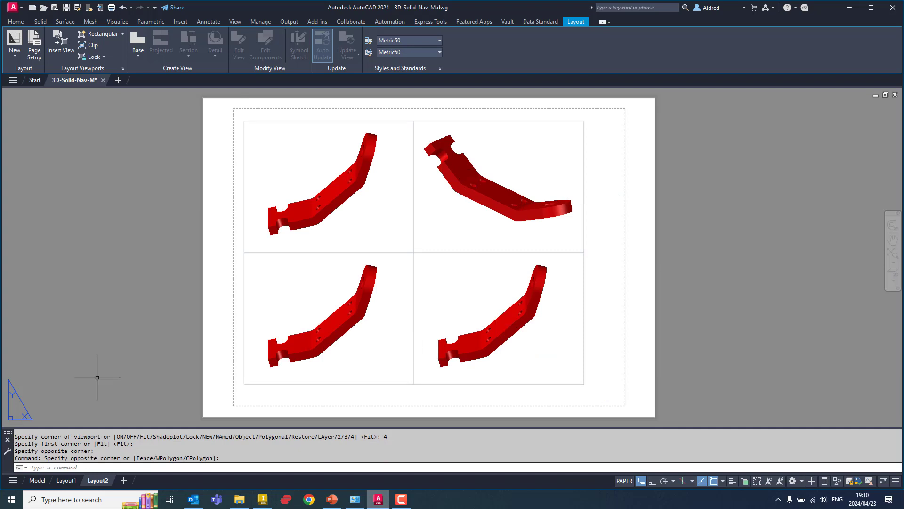
pyautogui.click(665, 349)
pyautogui.click(90, 189)
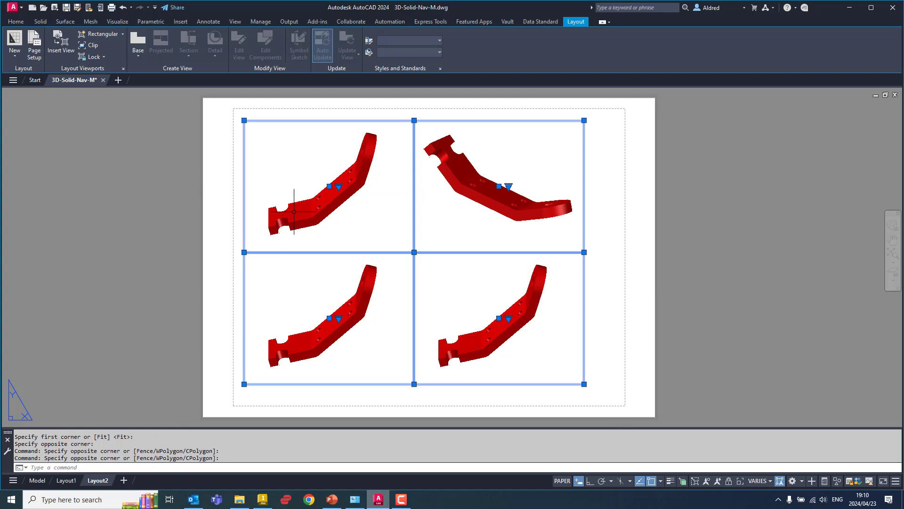
pyautogui.press('Escape')
# Set the upper-left viewport to the Top view and change it to the Left view, returning to paper space.
pyautogui.doubleClick(349, 218)
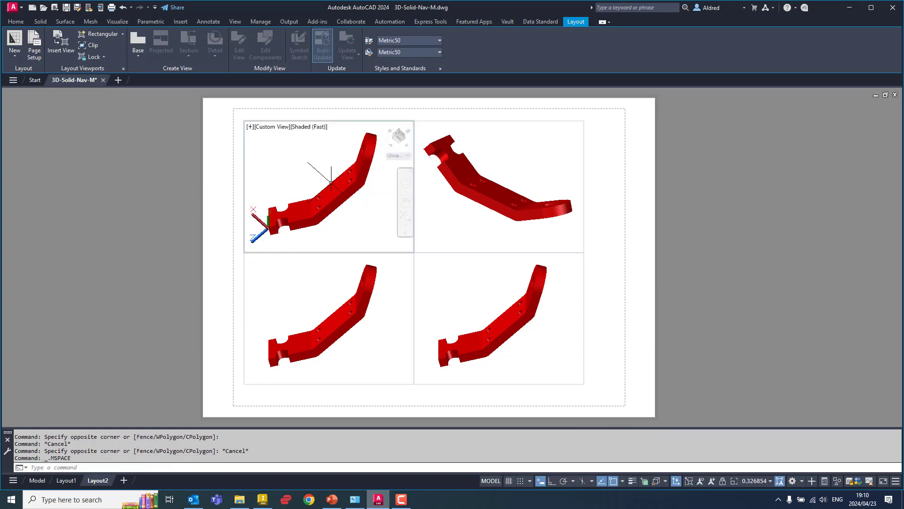
pyautogui.click(280, 131)
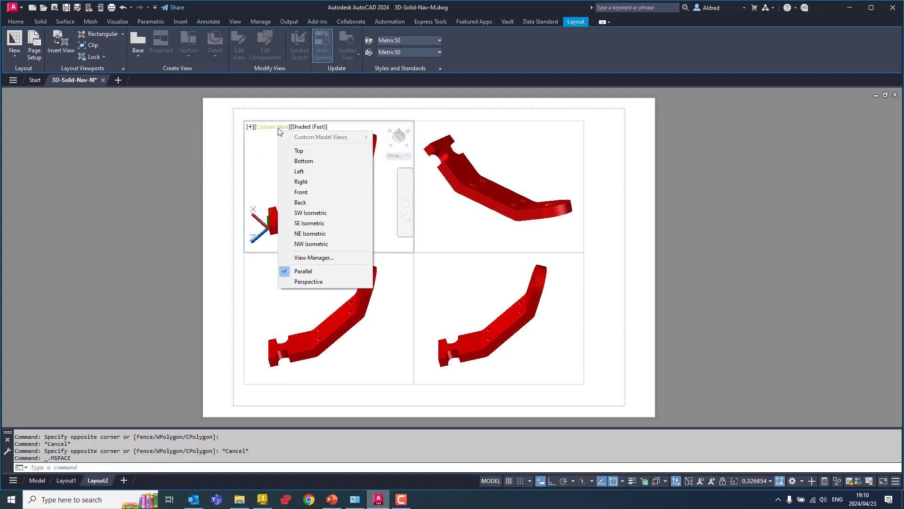
pyautogui.click(298, 148)
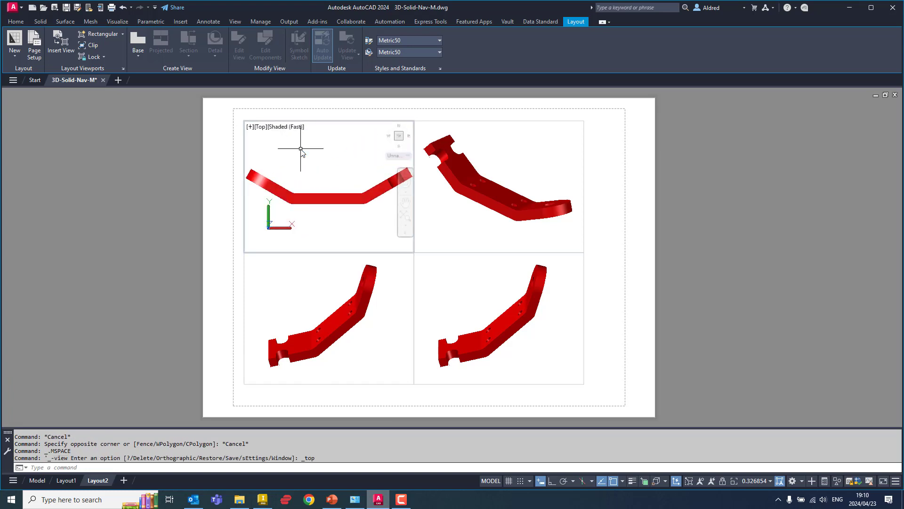
pyautogui.click(262, 128)
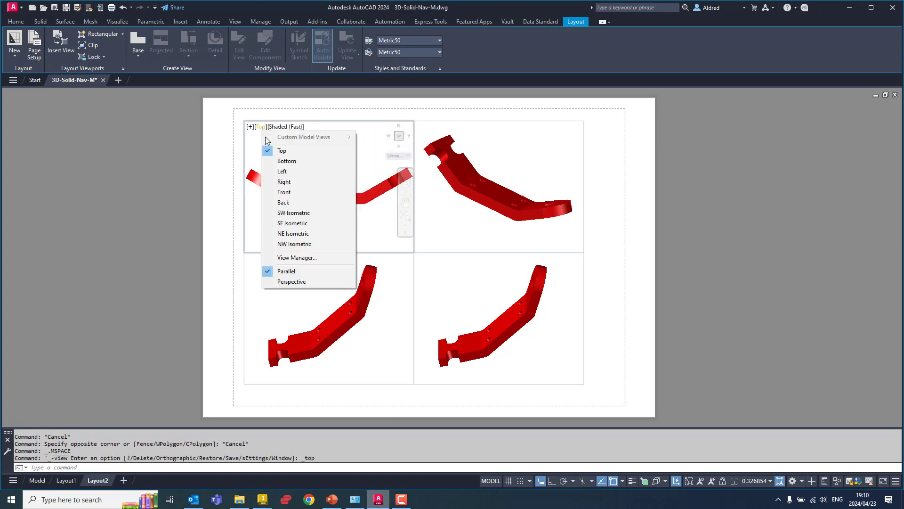
pyautogui.click(278, 171)
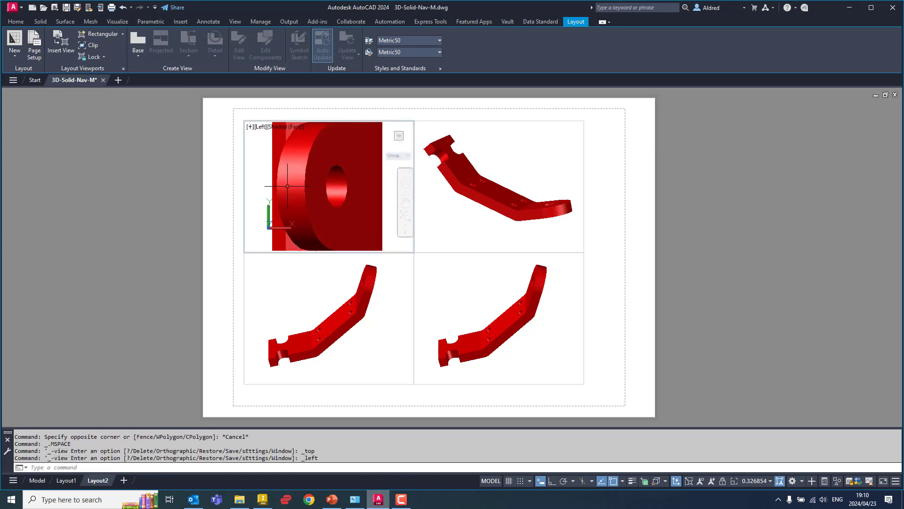
pyautogui.doubleClick(611, 215)
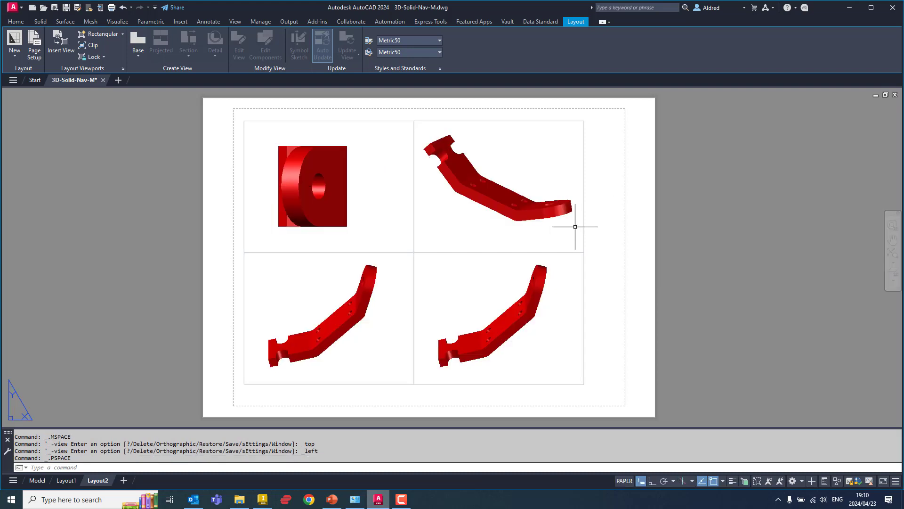
# Delete all four viewports from the layout.
pyautogui.click(475, 308)
pyautogui.click(410, 249)
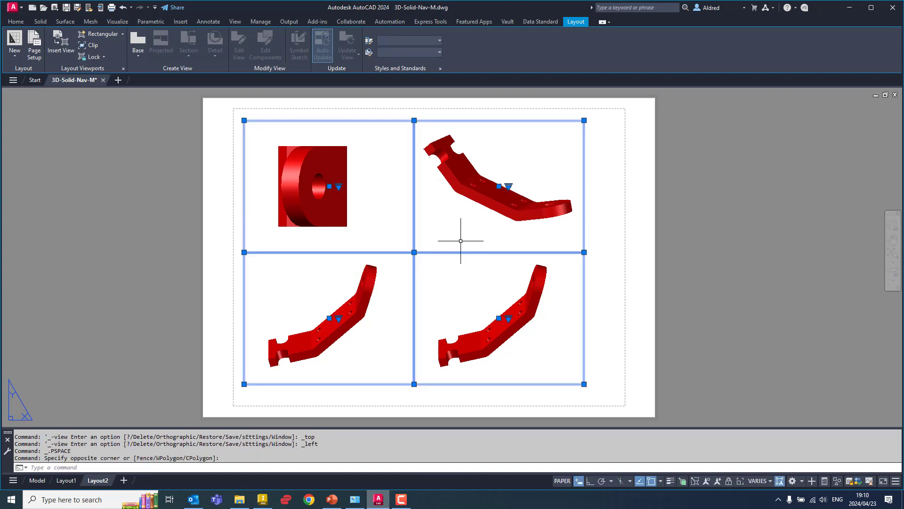
pyautogui.press('Delete')
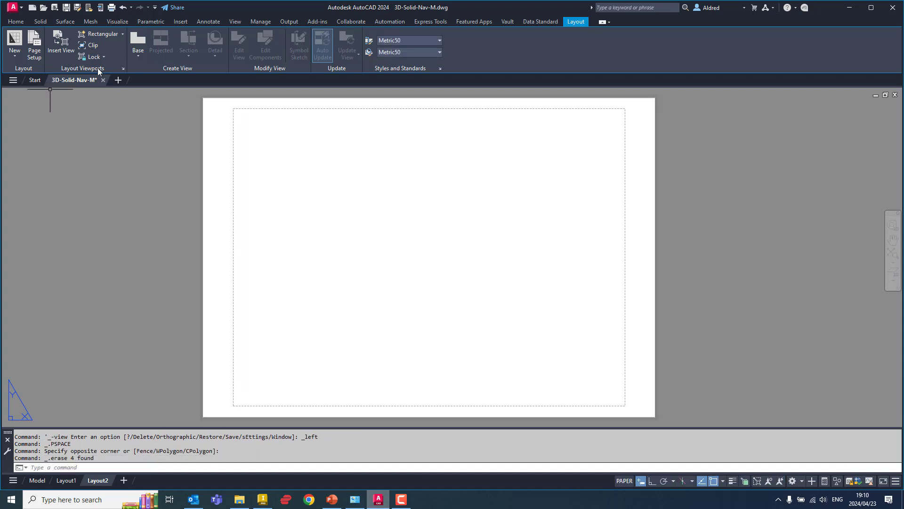
# Open the Viewports dialog and preview the standard three-viewport configurations, from Three: Right to Three: Horizontal.
pyautogui.click(123, 69)
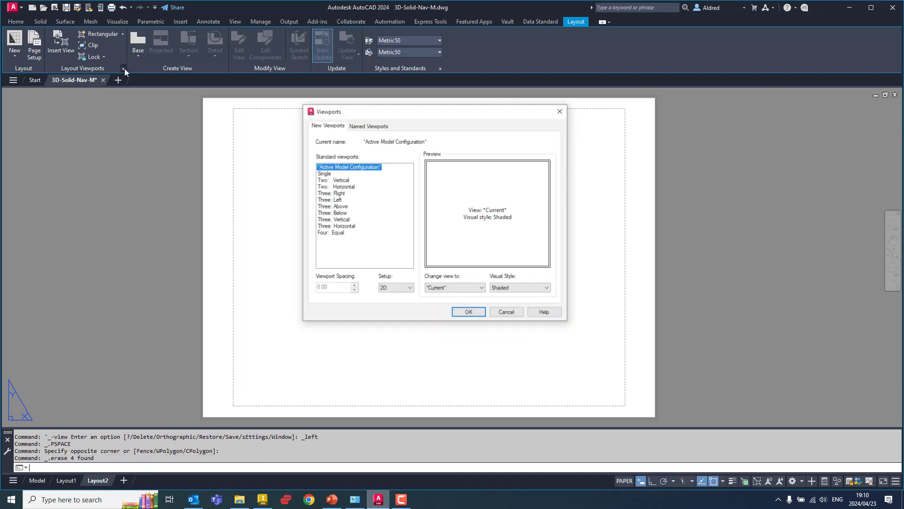
pyautogui.moveTo(401, 115); pyautogui.dragTo(399, 122)
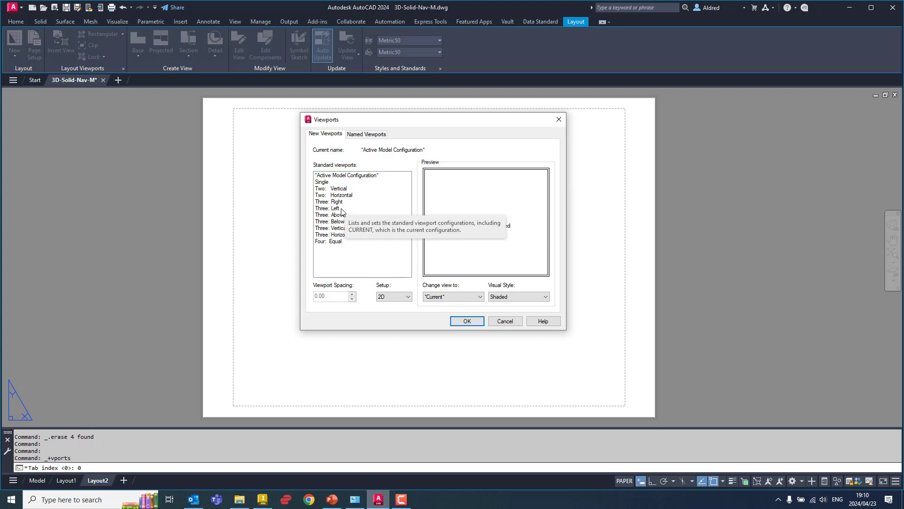
pyautogui.click(337, 202)
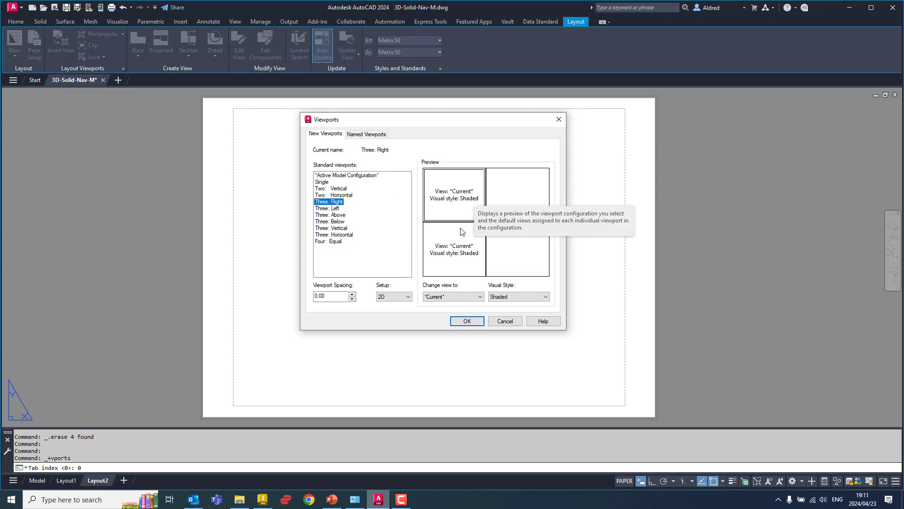
pyautogui.click(324, 210)
pyautogui.click(335, 216)
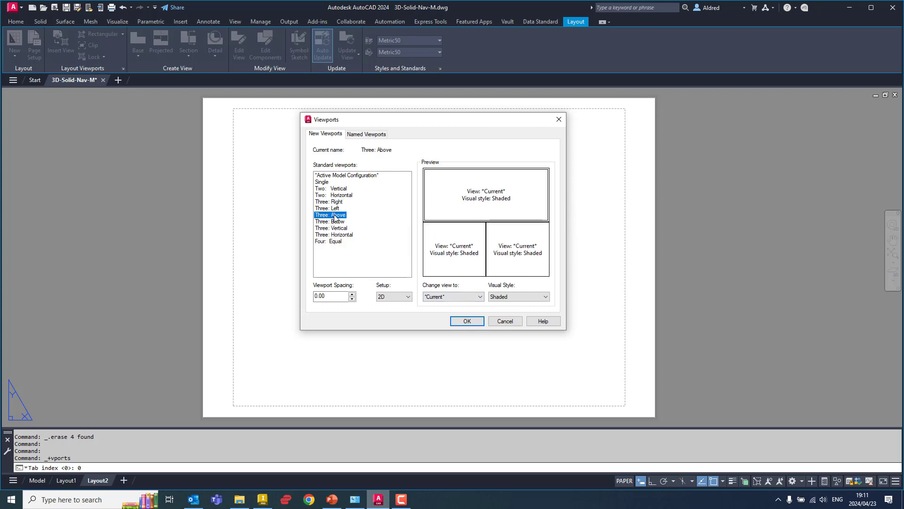
pyautogui.click(338, 222)
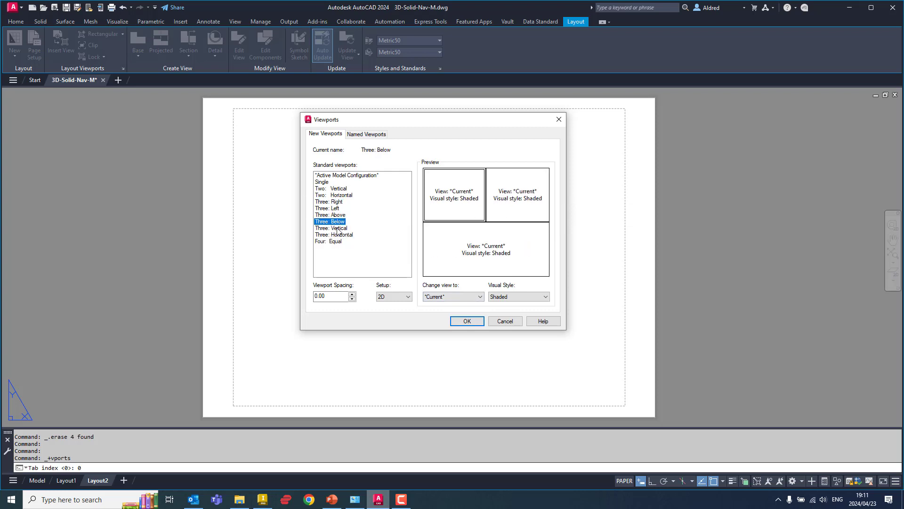
pyautogui.click(337, 229)
pyautogui.click(339, 236)
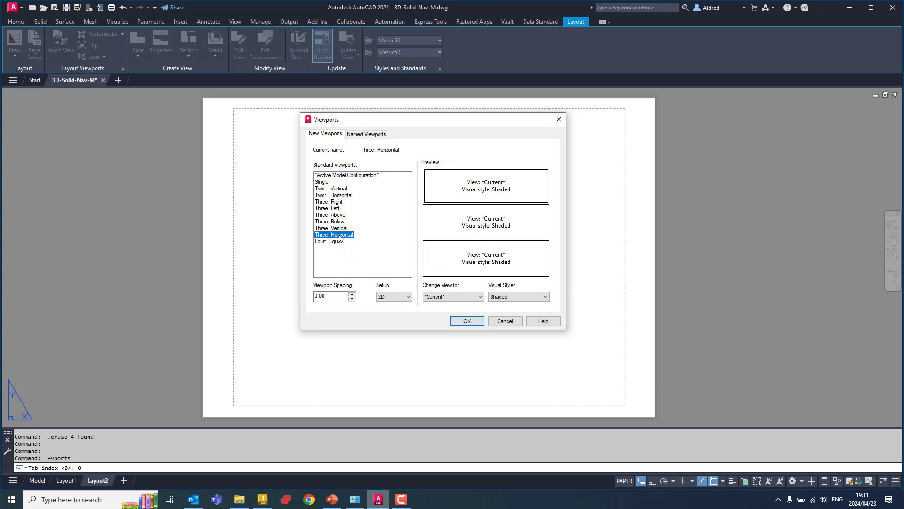
# Choose the Four: Equal viewport configuration with the 3D setup.
pyautogui.click(337, 242)
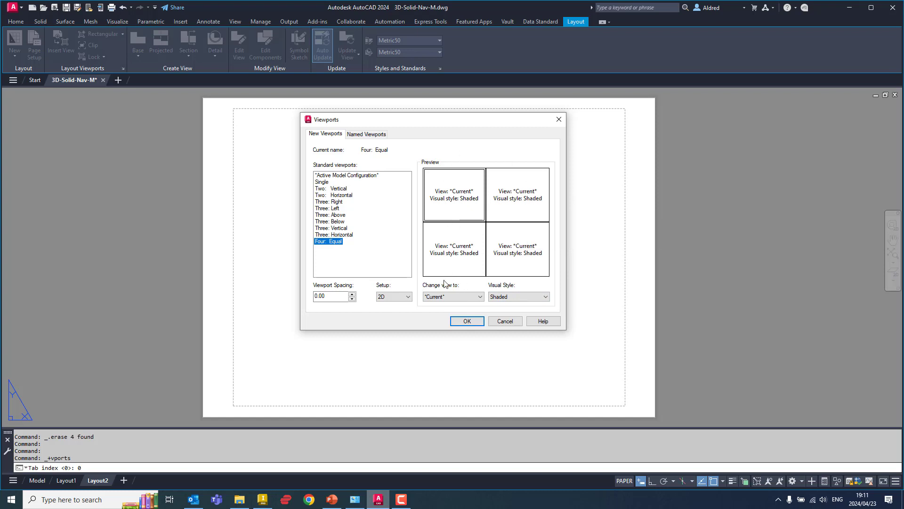
pyautogui.click(394, 296)
pyautogui.click(397, 312)
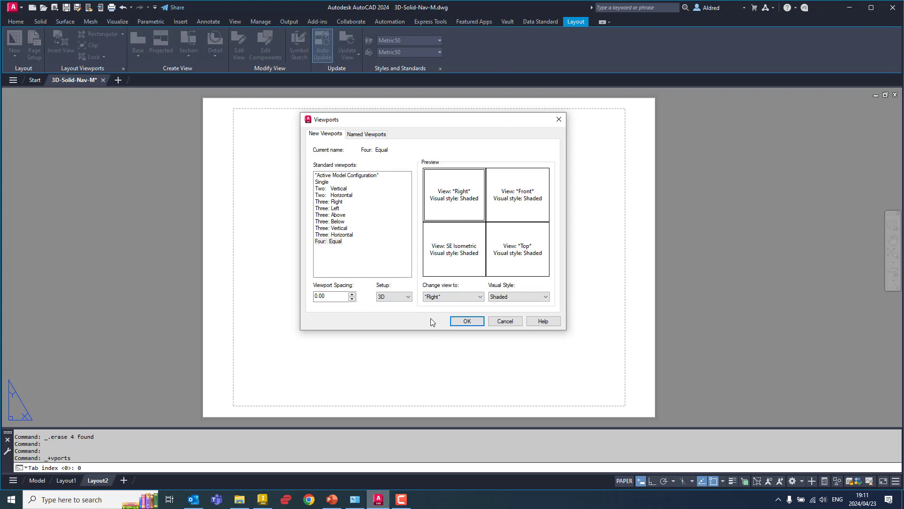
# Set the upper-left viewport of the configuration to the Bottom view with the 3D Hidden visual style.
pyautogui.click(517, 194)
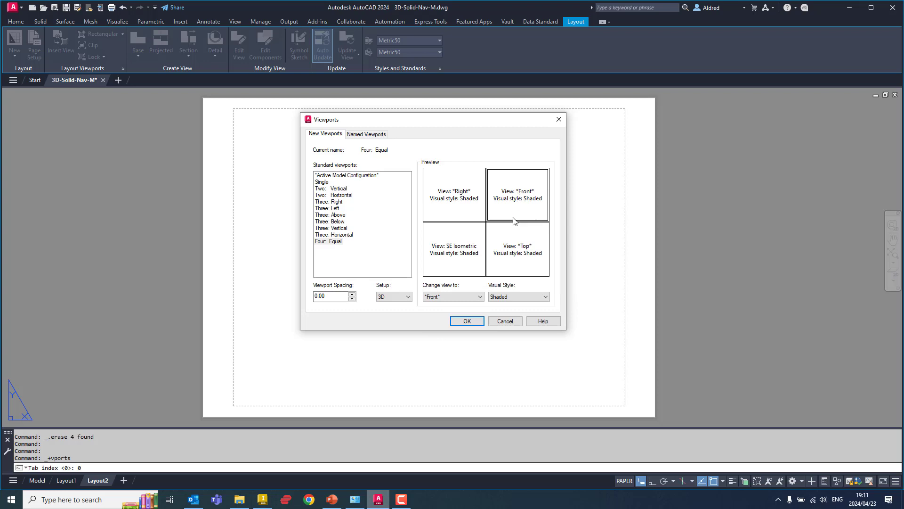
pyautogui.click(476, 197)
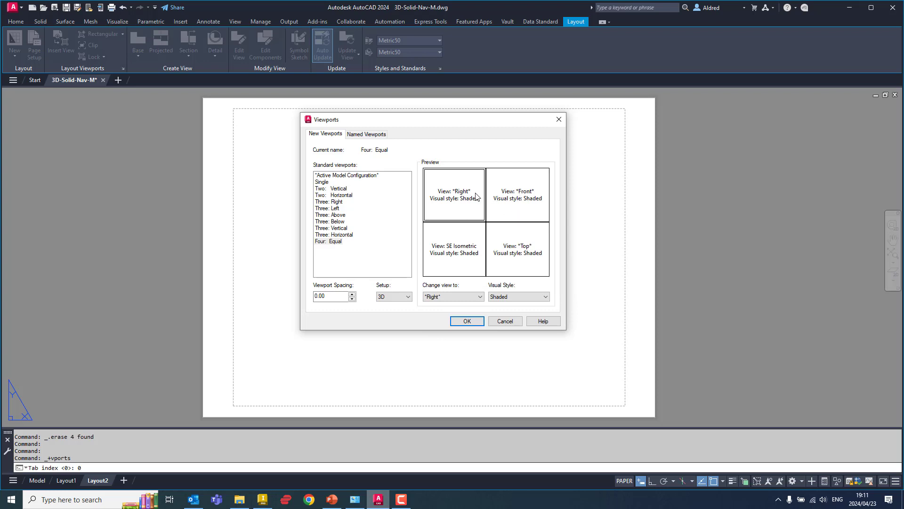
pyautogui.click(470, 297)
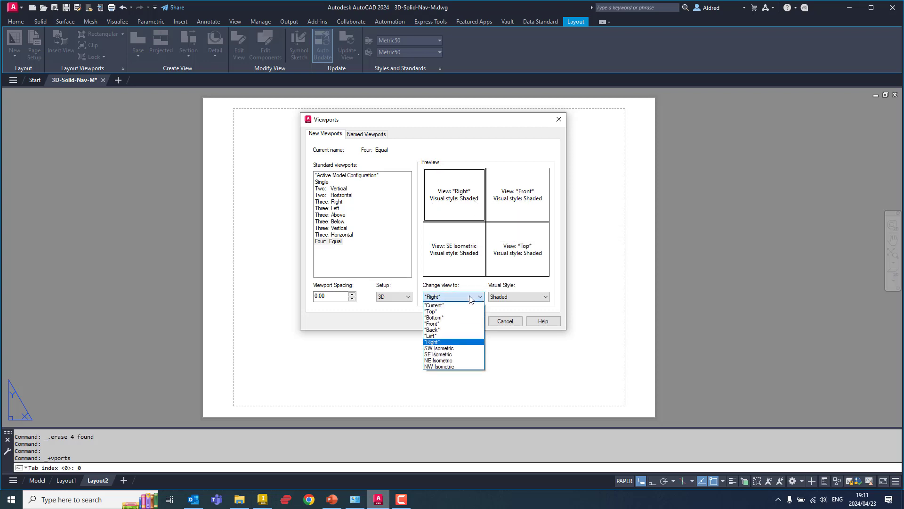
pyautogui.click(453, 318)
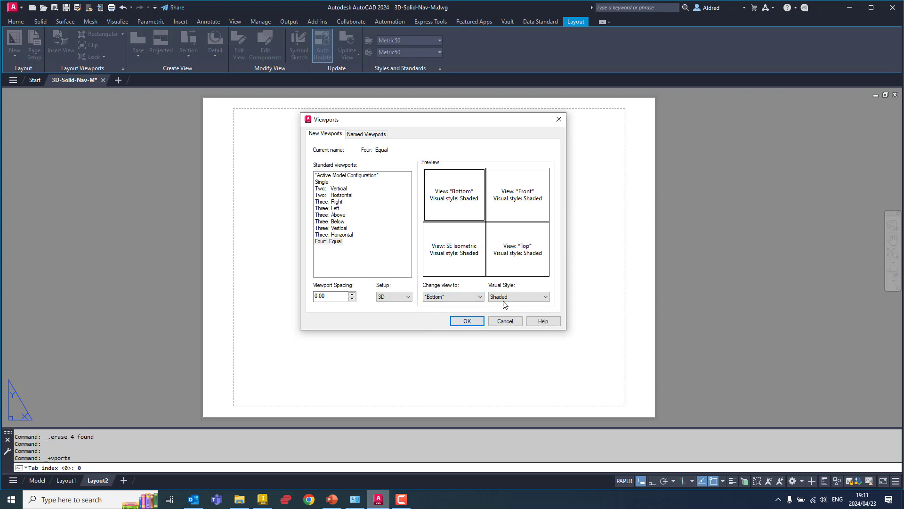
pyautogui.click(521, 296)
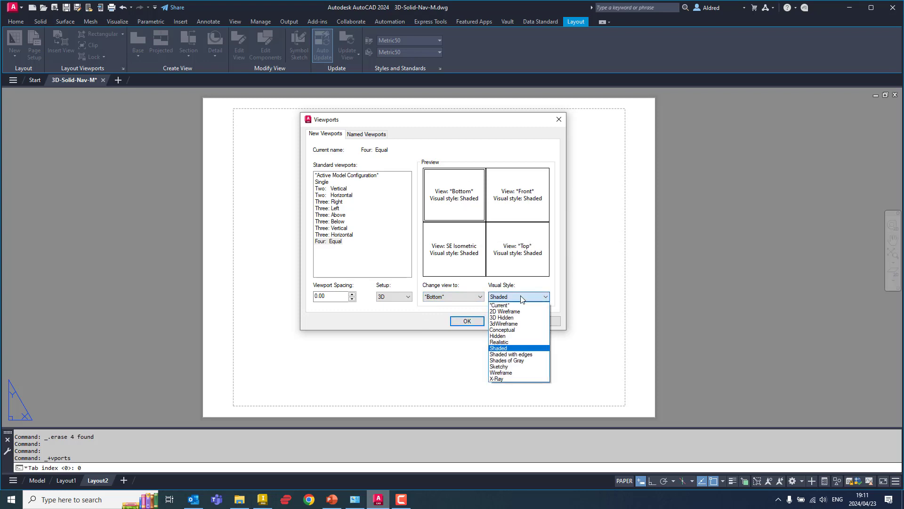
pyautogui.click(502, 317)
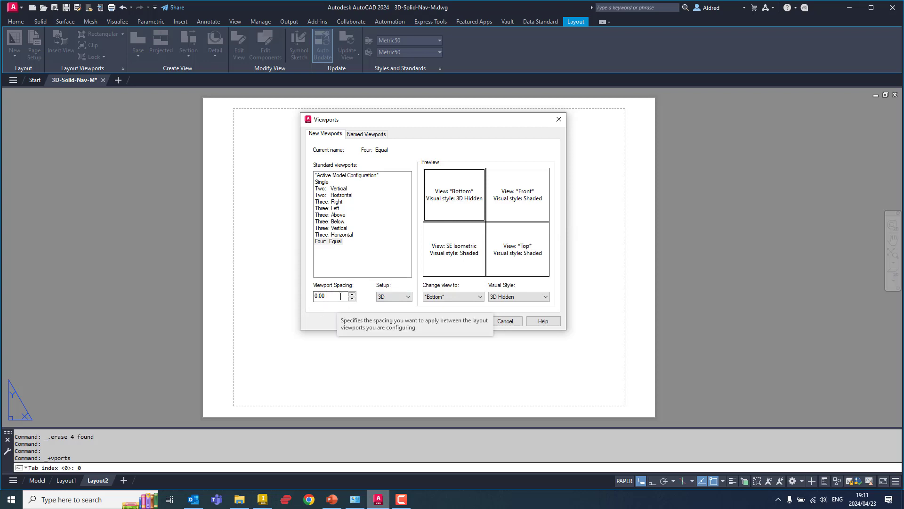
# Set a spacing between the viewports and place the four-viewport configuration across the printable area of Layout2.
pyautogui.moveTo(340, 296); pyautogui.dragTo(294, 295)
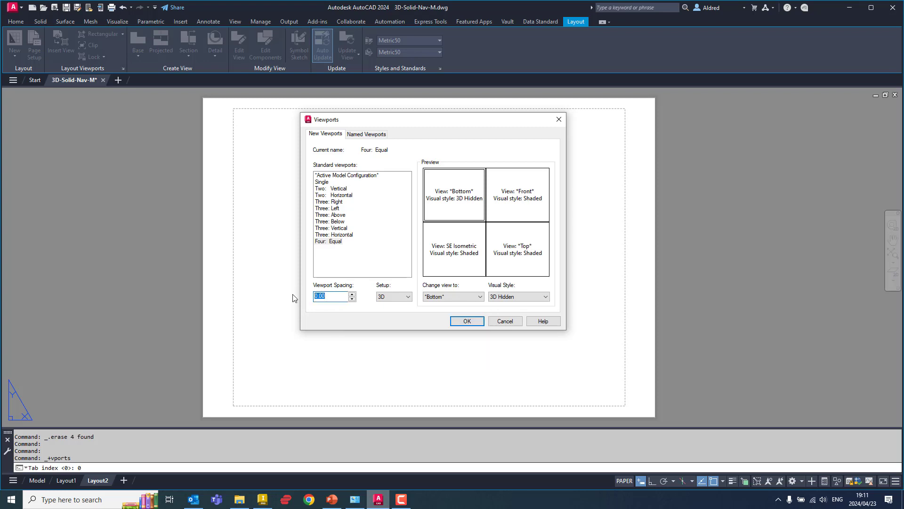
pyautogui.click(466, 321)
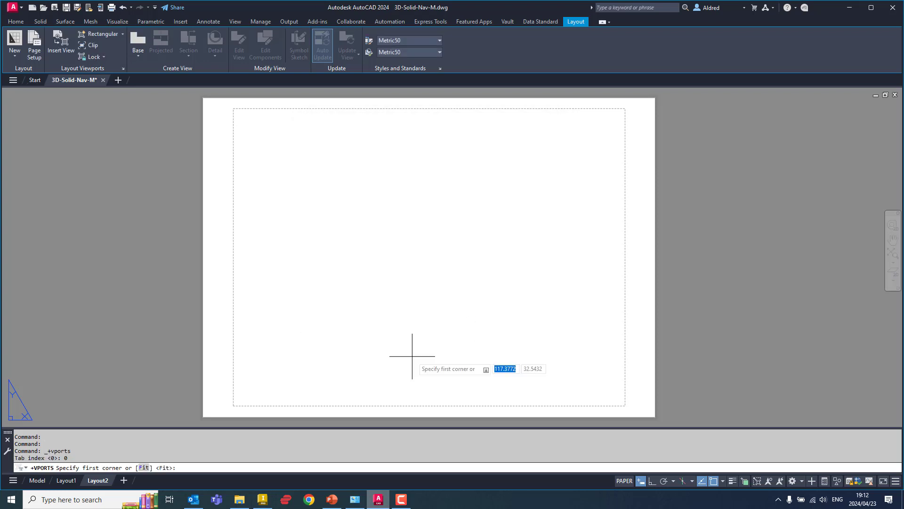
pyautogui.click(238, 113)
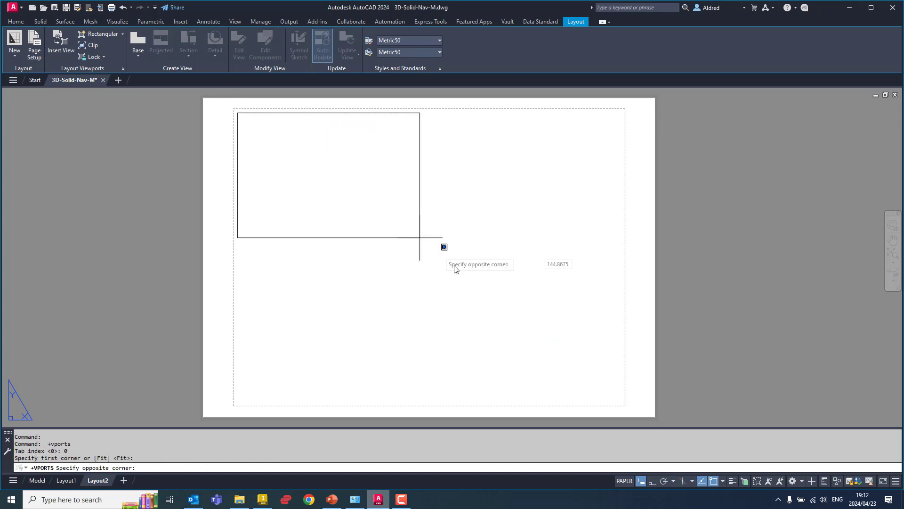
pyautogui.click(622, 402)
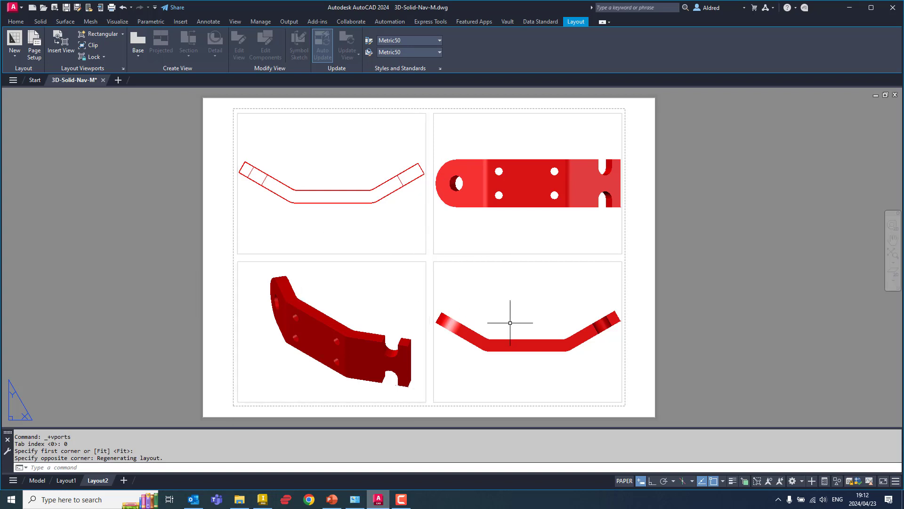
# Activate each of the four viewports in turn to check its view and visual style, and return to paper space.
pyautogui.doubleClick(518, 220)
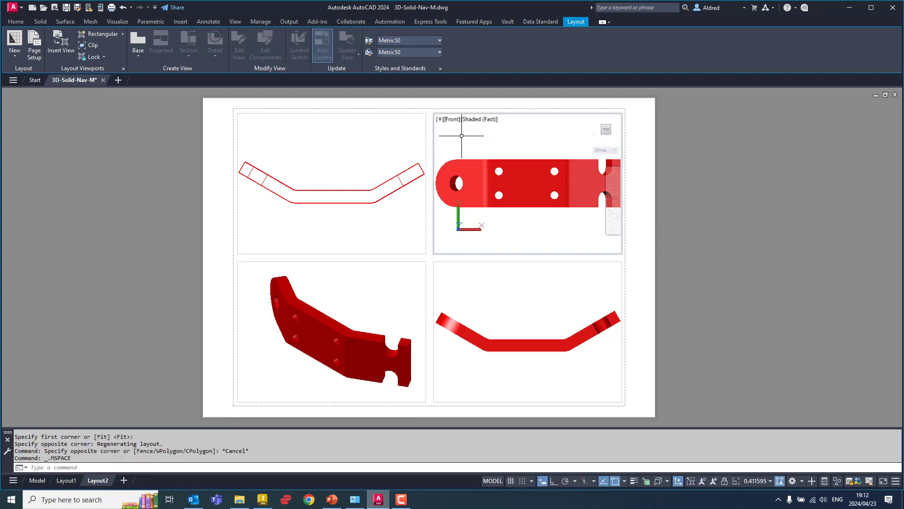
pyautogui.click(335, 173)
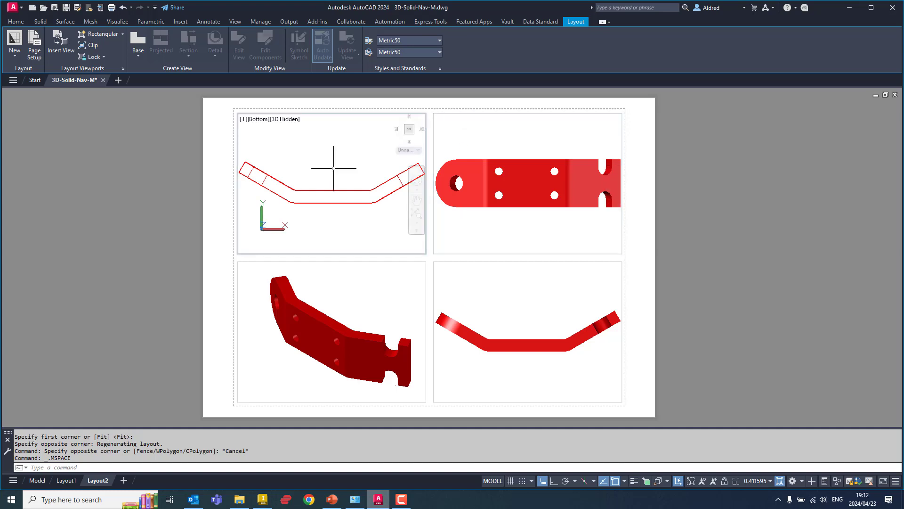
pyautogui.click(366, 295)
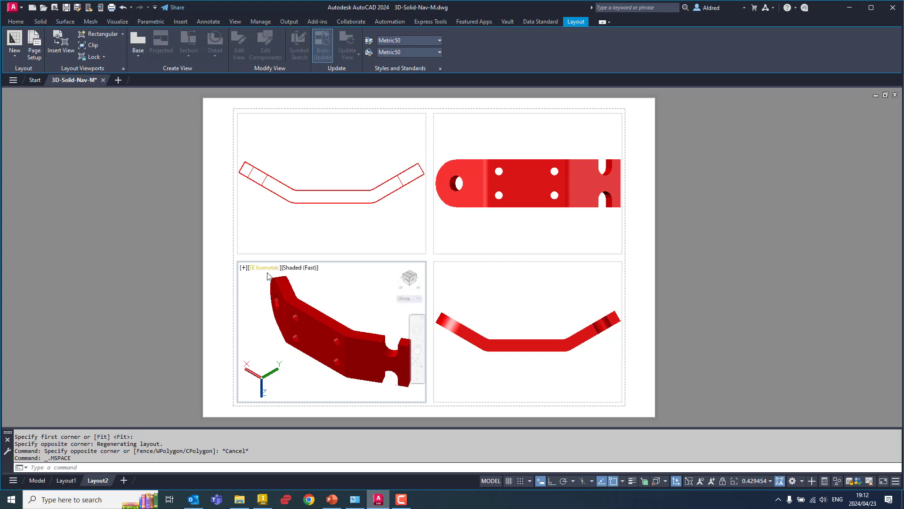
pyautogui.click(478, 293)
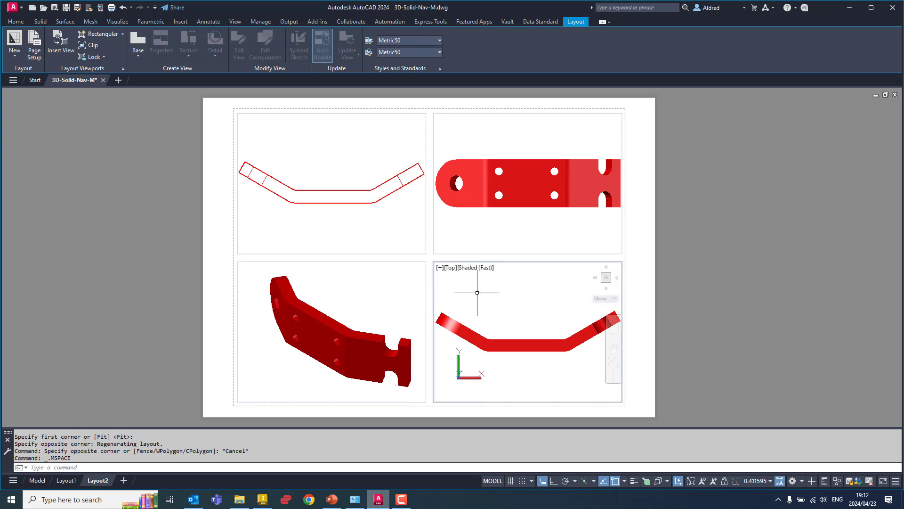
pyautogui.doubleClick(684, 348)
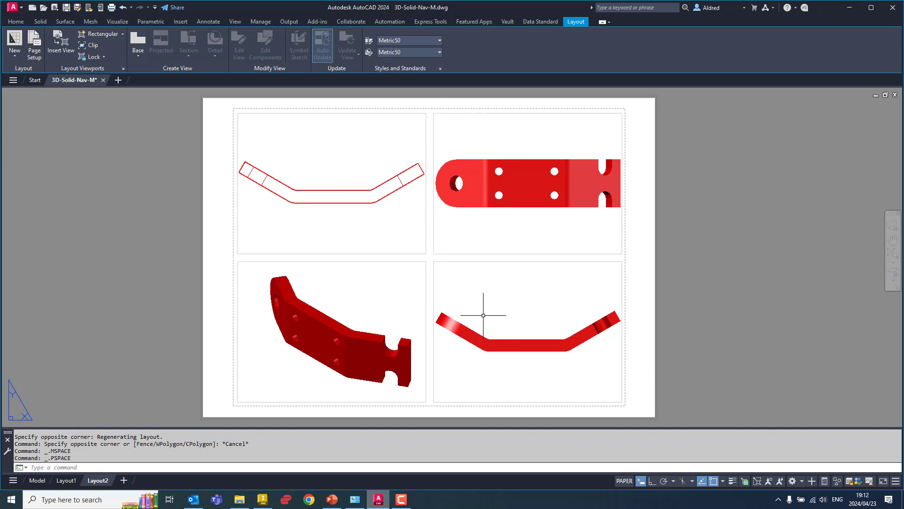
# Delete all four spaced viewports from Layout2.
pyautogui.moveTo(478, 303); pyautogui.dragTo(340, 226)
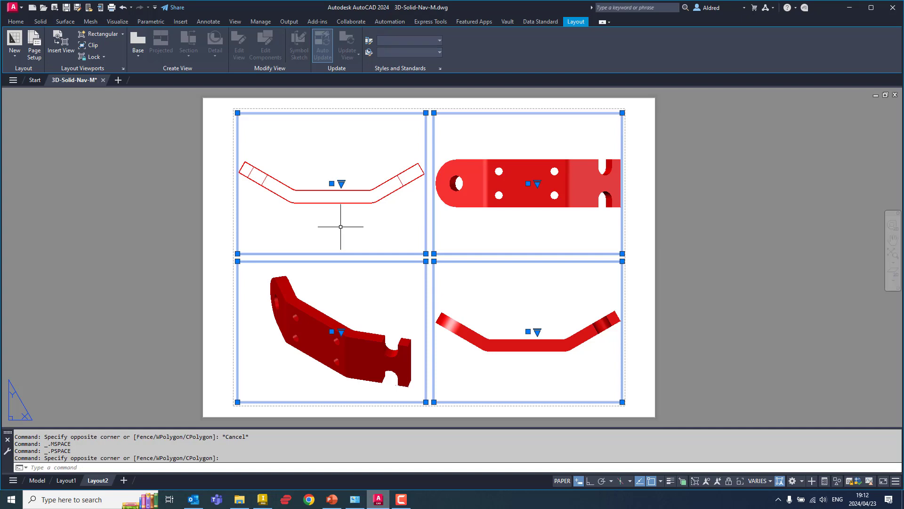
pyautogui.press('Delete')
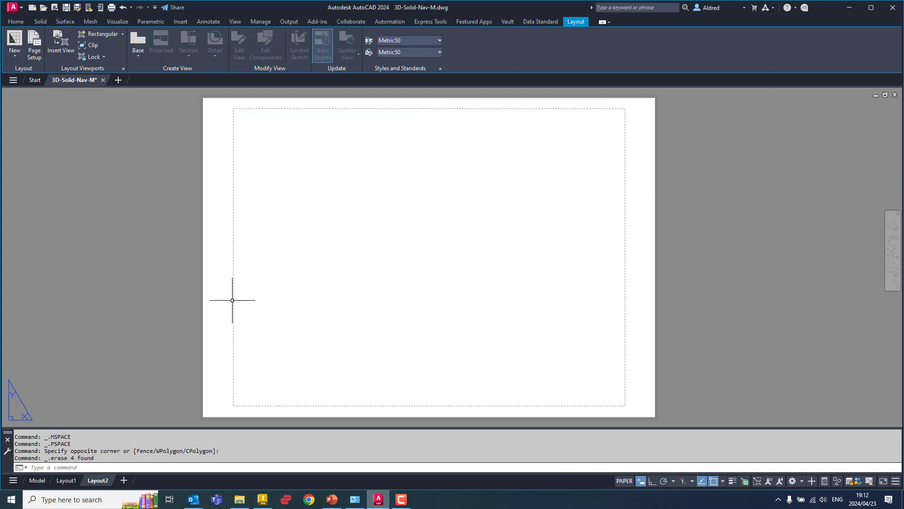
# Switch to model space and turn the bracket to a custom angled view with Free Orbit.
pyautogui.click(37, 480)
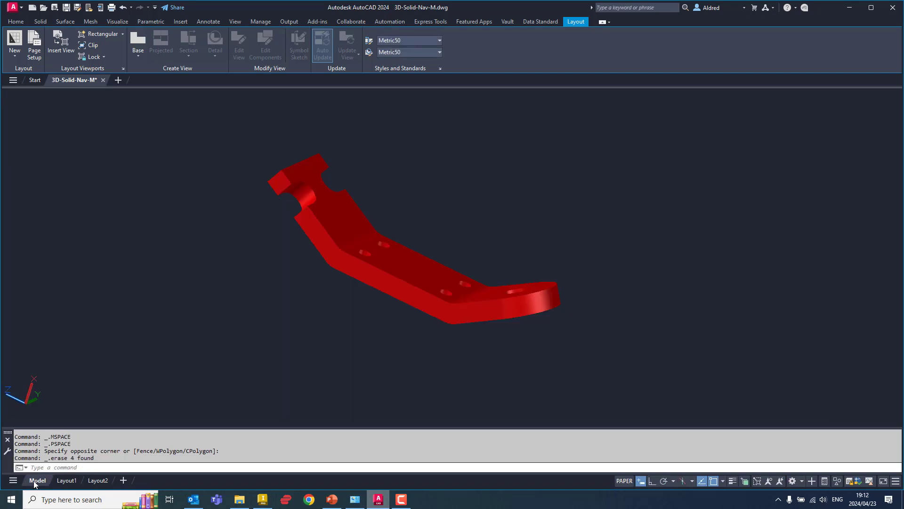
pyautogui.keyDown('shift'); pyautogui.moveTo(363, 309); pyautogui.dragTo(555, 261, button='middle'); pyautogui.keyUp('shift')
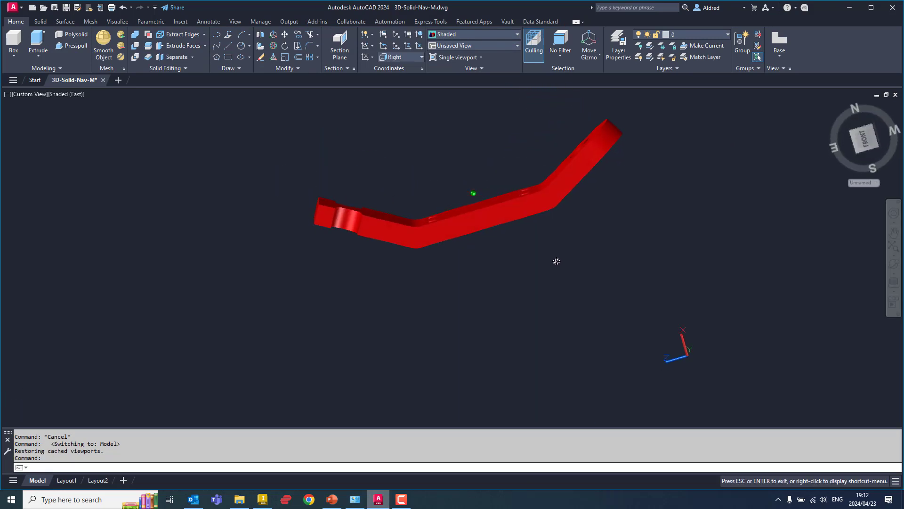
pyautogui.click(893, 264)
pyautogui.moveTo(478, 256); pyautogui.dragTo(559, 157)
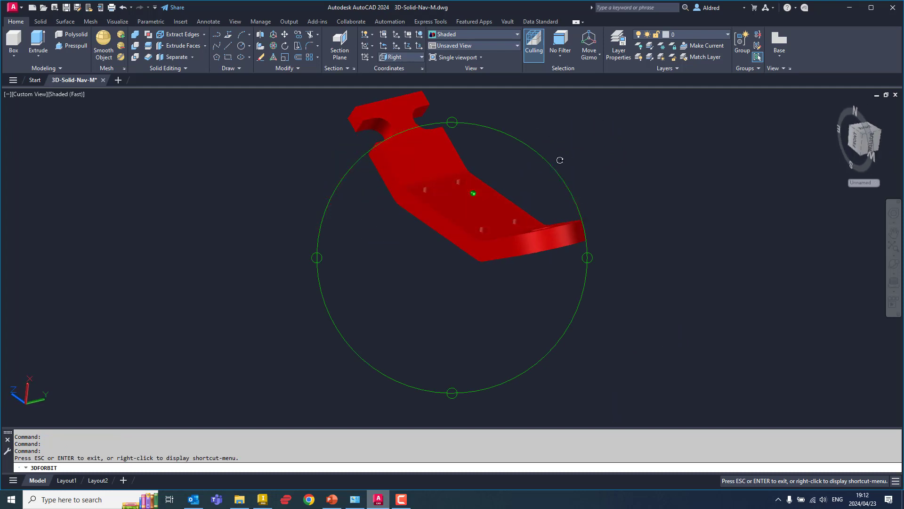
pyautogui.moveTo(470, 198); pyautogui.dragTo(420, 268, button='middle')
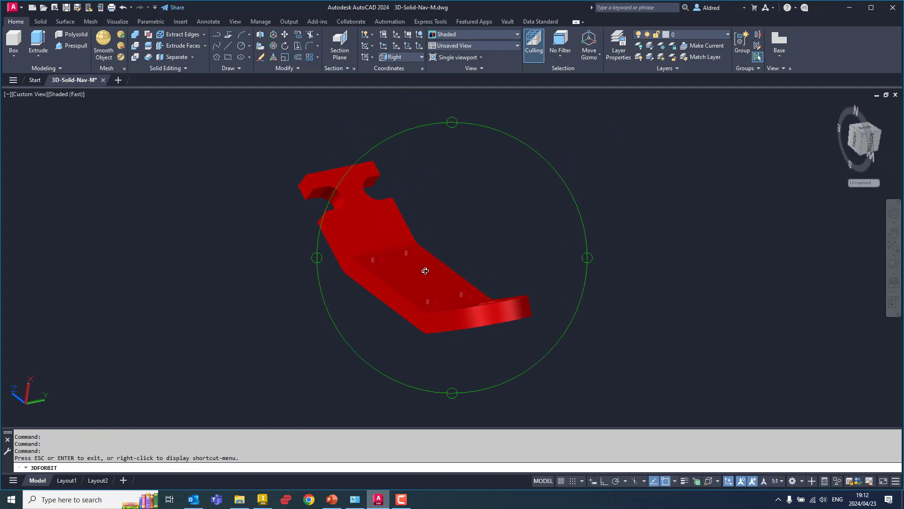
pyautogui.moveTo(425, 272); pyautogui.dragTo(434, 196)
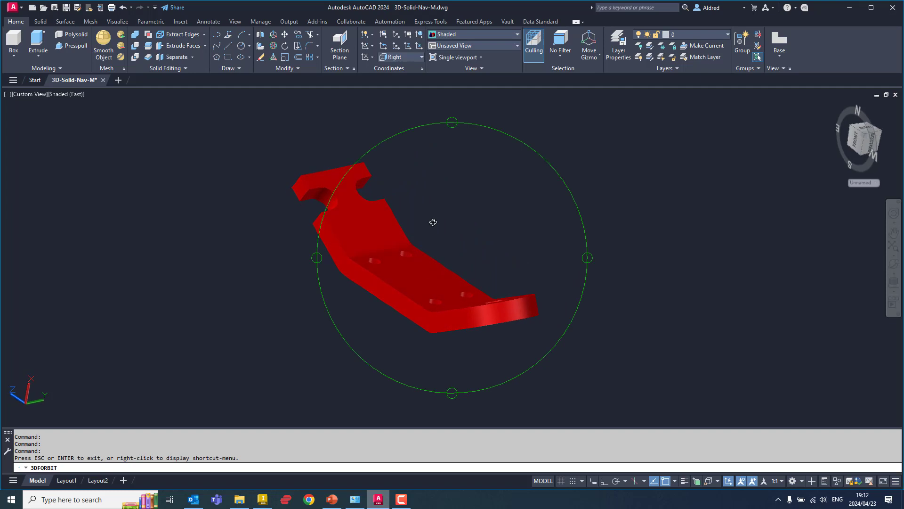
pyautogui.press('Escape')
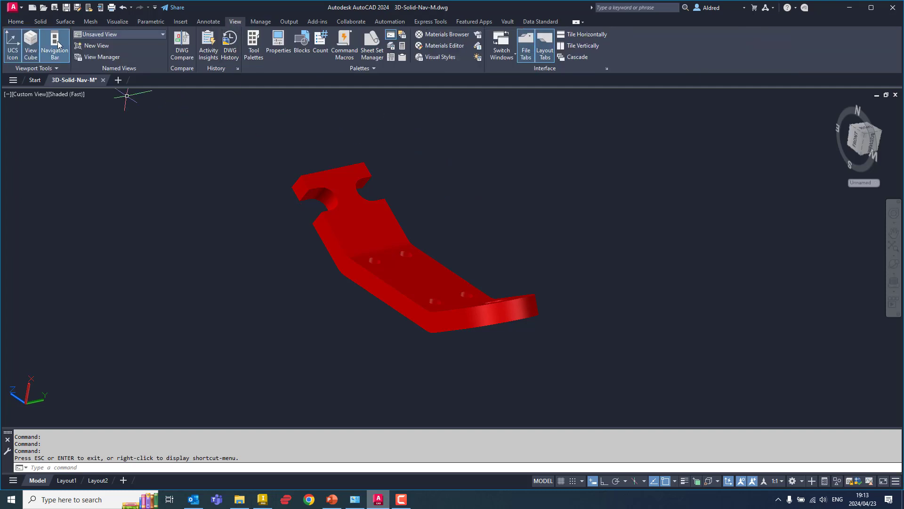
# Save the current display of the bracket as a new named view called View 1.
pyautogui.click(96, 45)
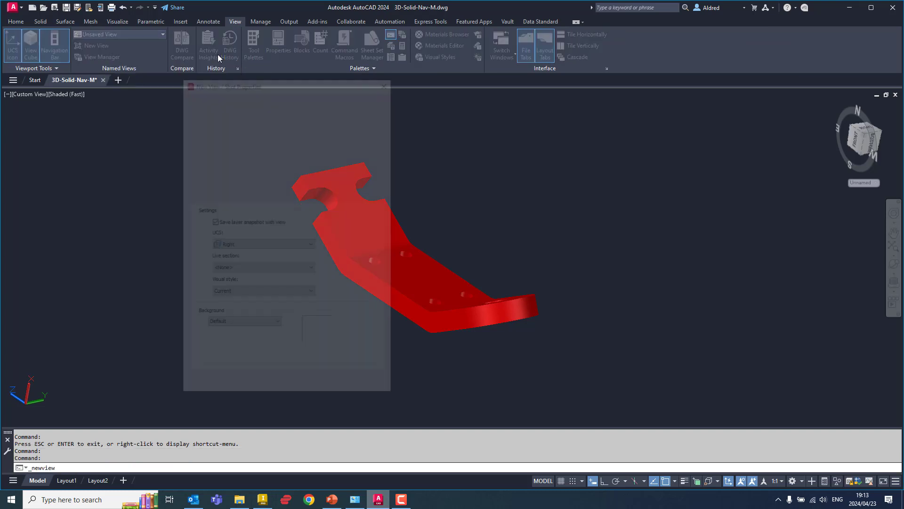
pyautogui.moveTo(232, 80); pyautogui.dragTo(165, 75)
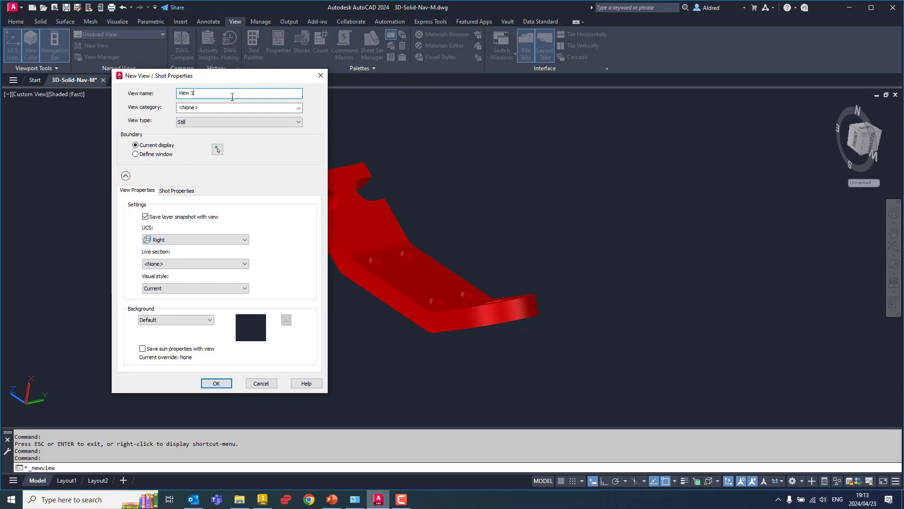
pyautogui.moveTo(179, 76); pyautogui.dragTo(199, 69)
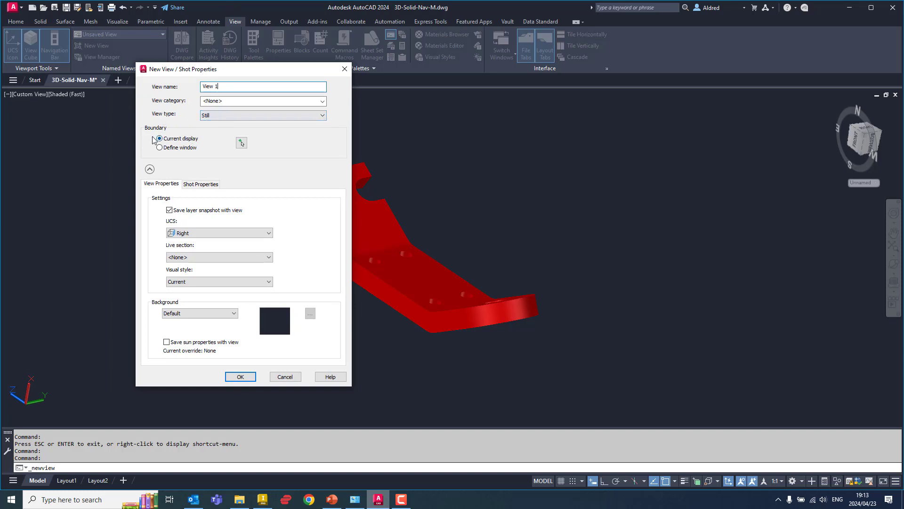
pyautogui.click(151, 169)
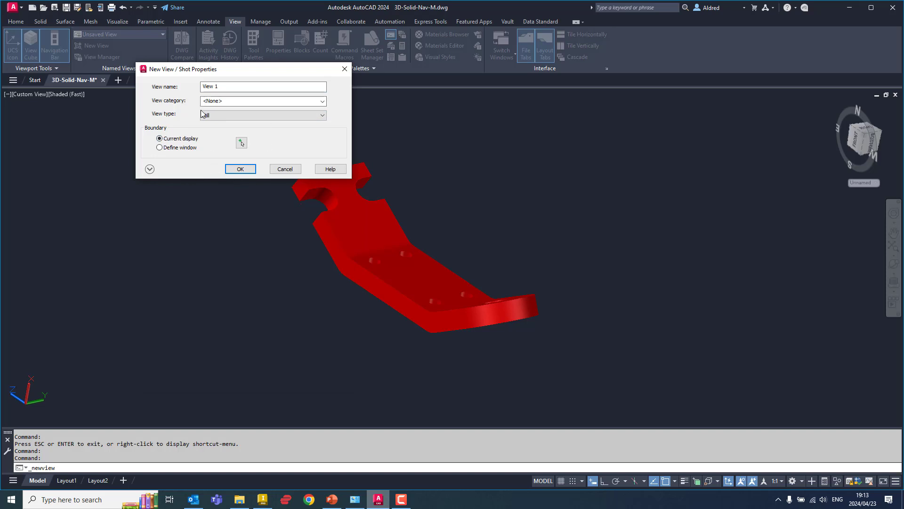
pyautogui.click(241, 169)
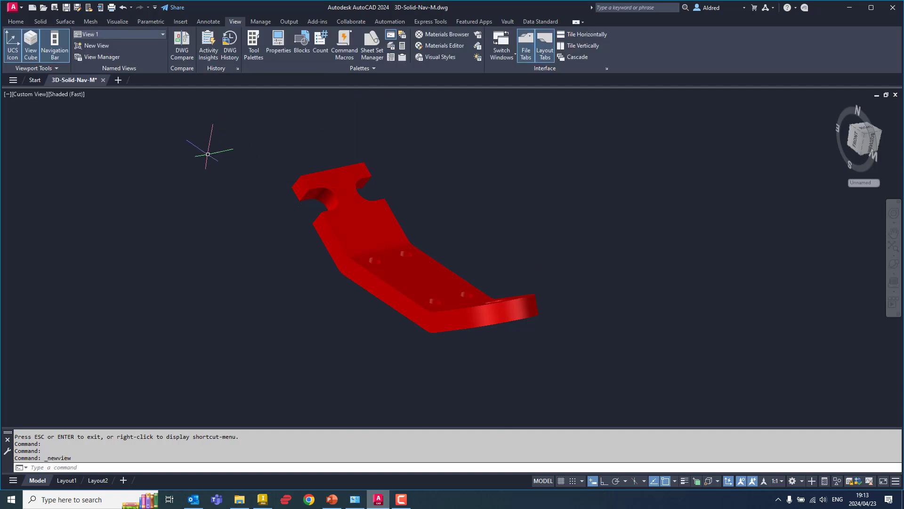
# Move the bracket out of sight in model space and restore the saved custom model view View 1.
pyautogui.click(25, 96)
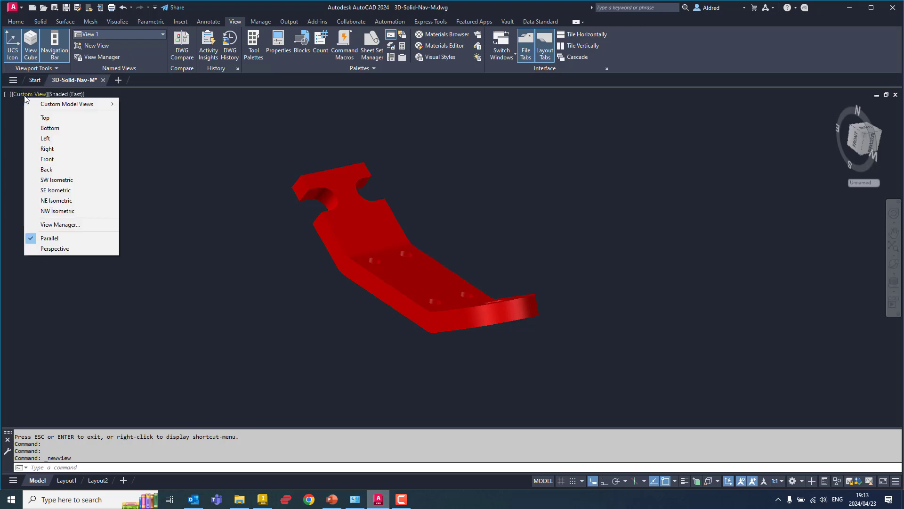
pyautogui.moveTo(65, 106)
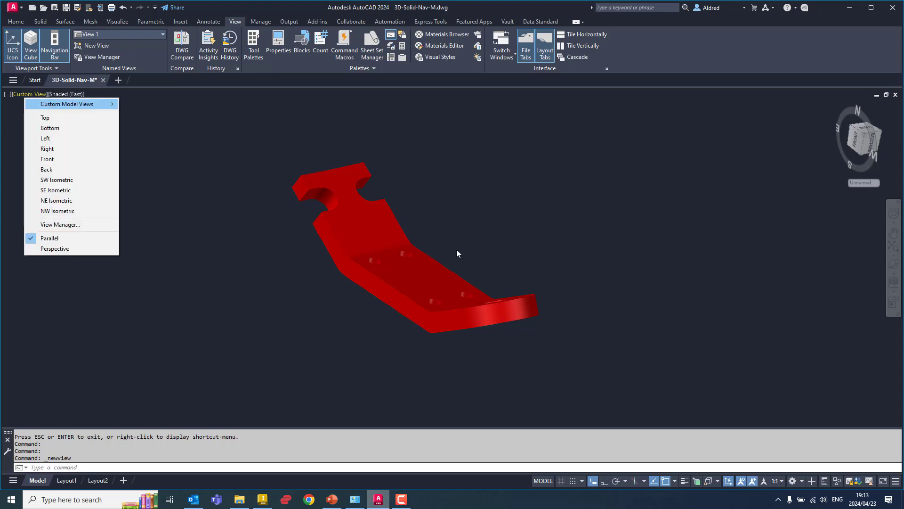
pyautogui.scroll(3, 403, 276)
pyautogui.moveTo(407, 278); pyautogui.dragTo(776, 222, button='middle')
pyautogui.scroll(-7, 680, 259)
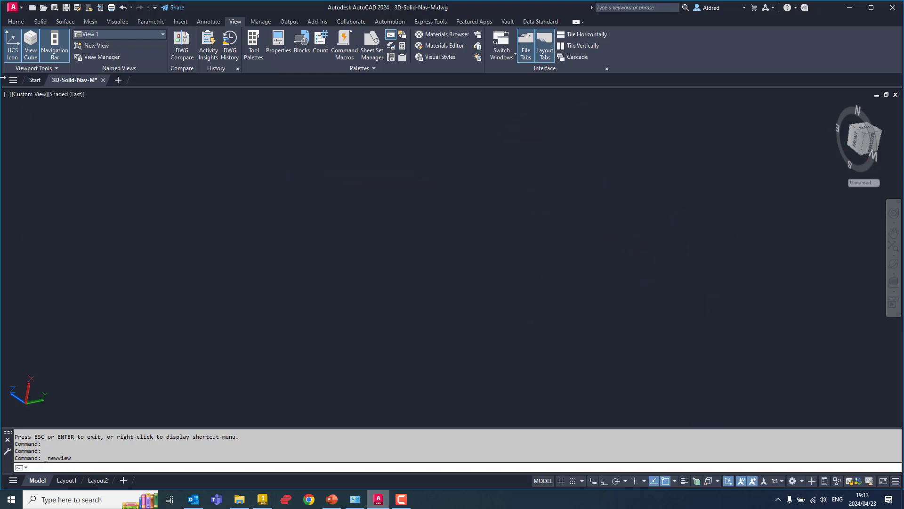
pyautogui.press('Escape')
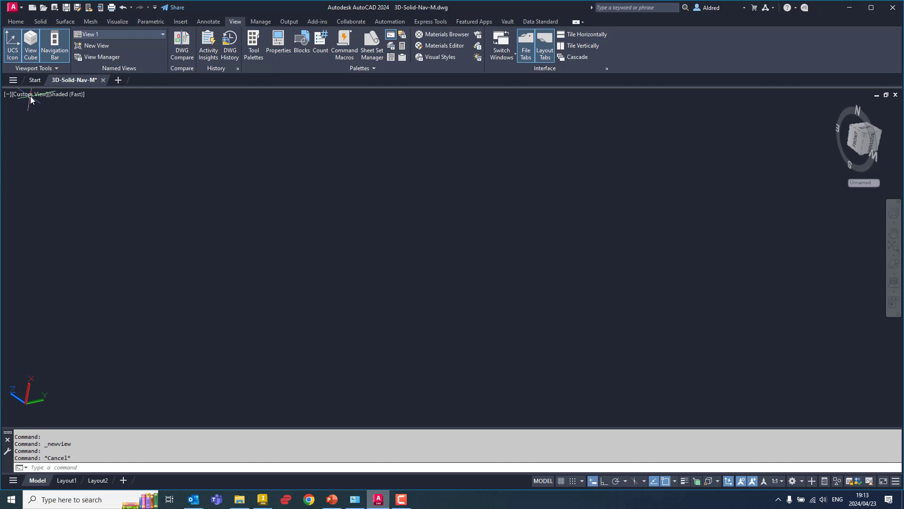
pyautogui.moveTo(113, 104)
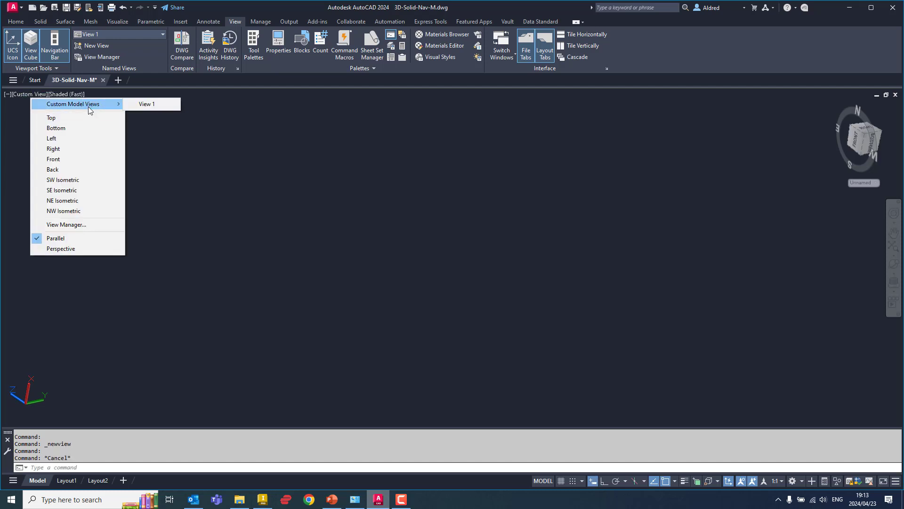
pyautogui.click(148, 104)
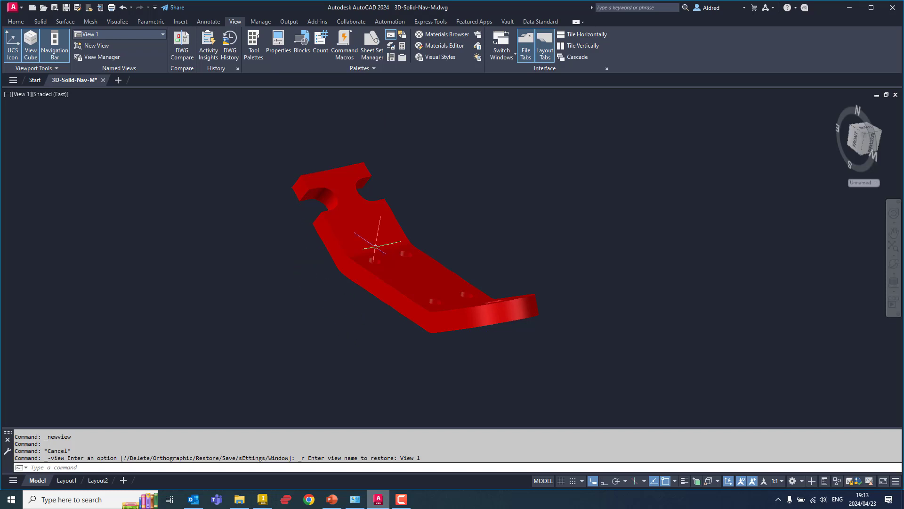
# Insert the named view View 1 on Layout2 at a scale of 1:4, placed in the upper part of the sheet.
pyautogui.click(97, 480)
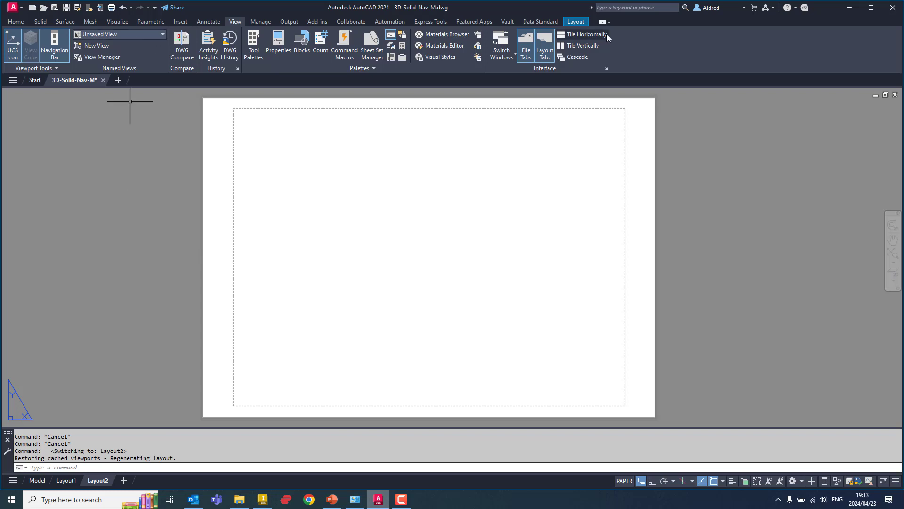
pyautogui.click(575, 23)
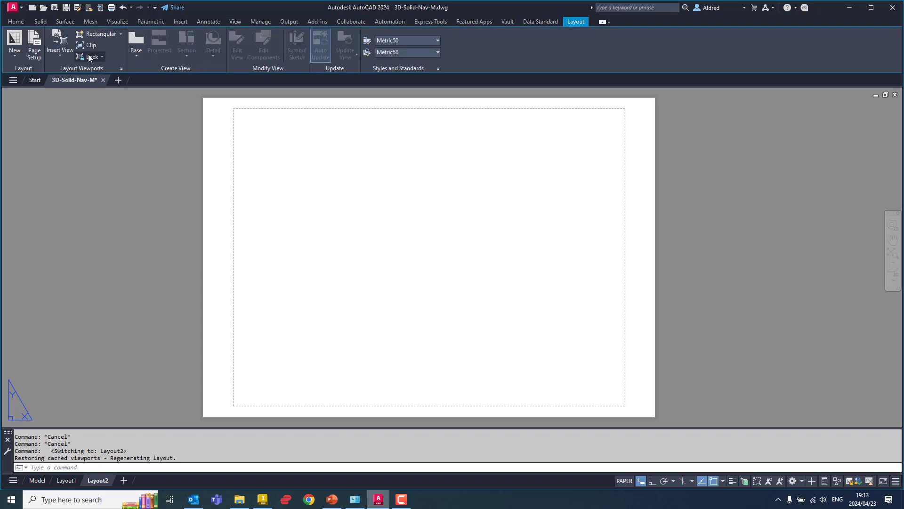
pyautogui.click(60, 53)
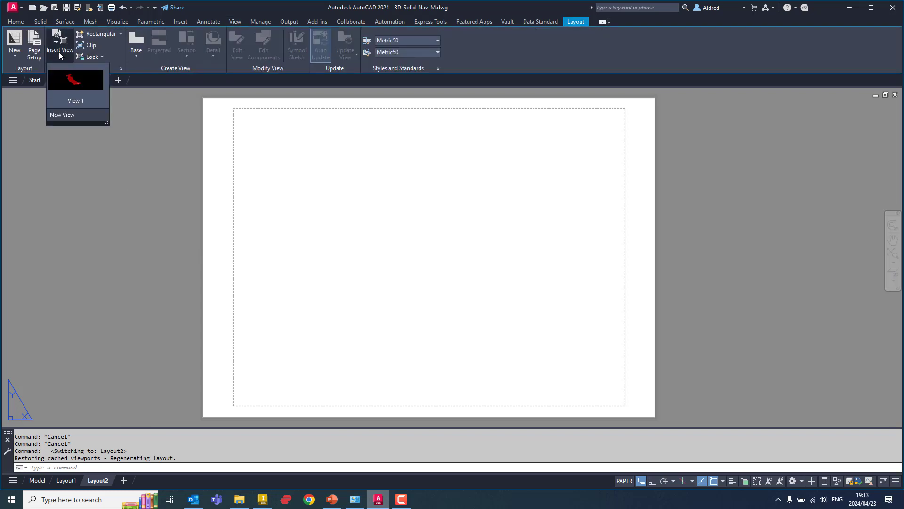
pyautogui.click(81, 81)
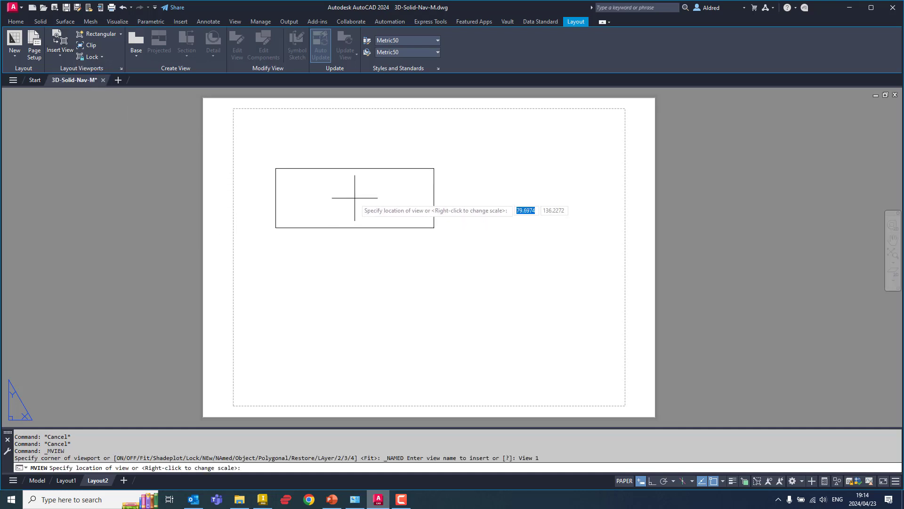
pyautogui.rightClick(354, 198)
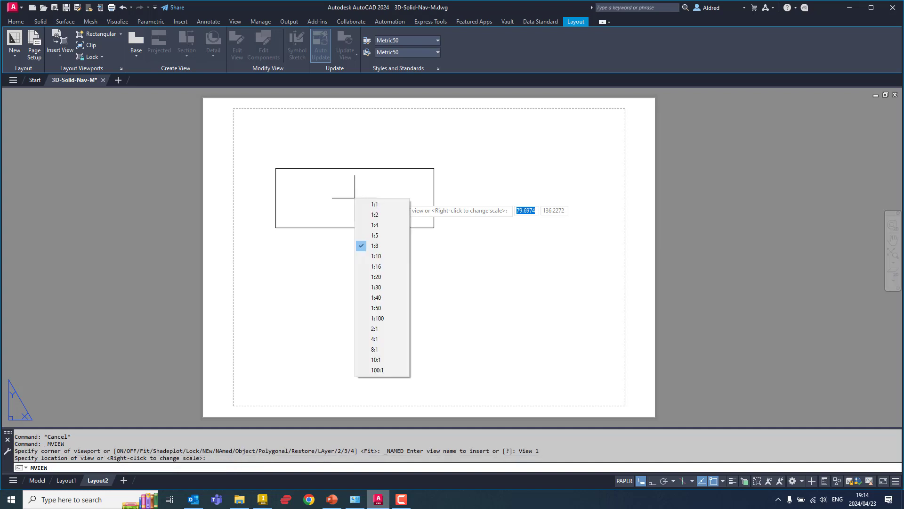
pyautogui.click(375, 256)
pyautogui.rightClick(349, 183)
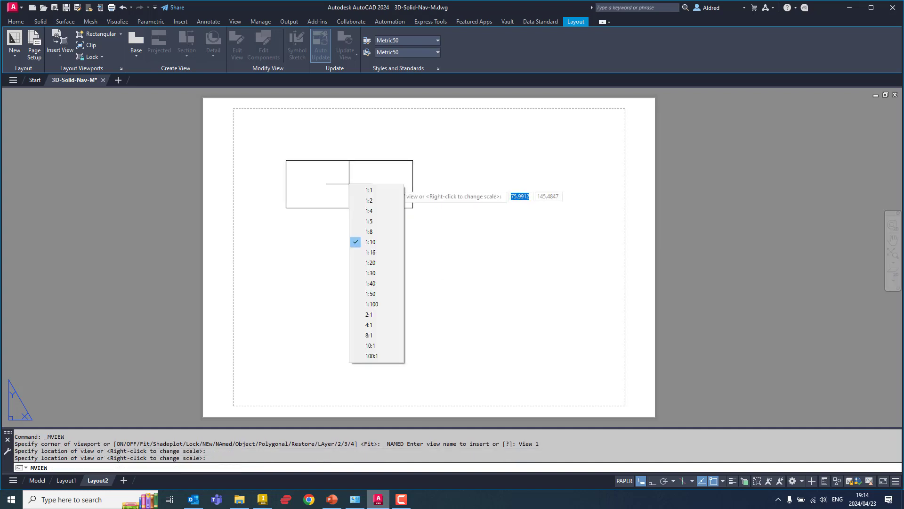
pyautogui.click(369, 200)
pyautogui.rightClick(399, 236)
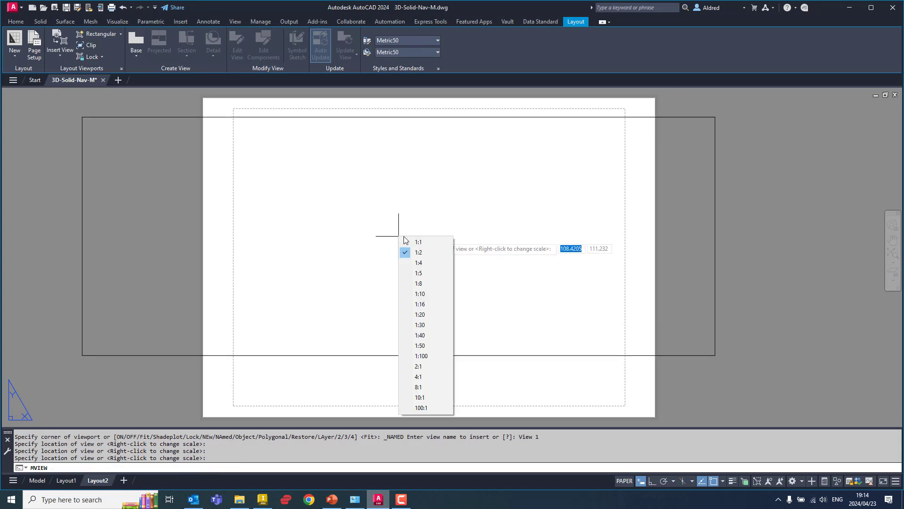
pyautogui.click(413, 267)
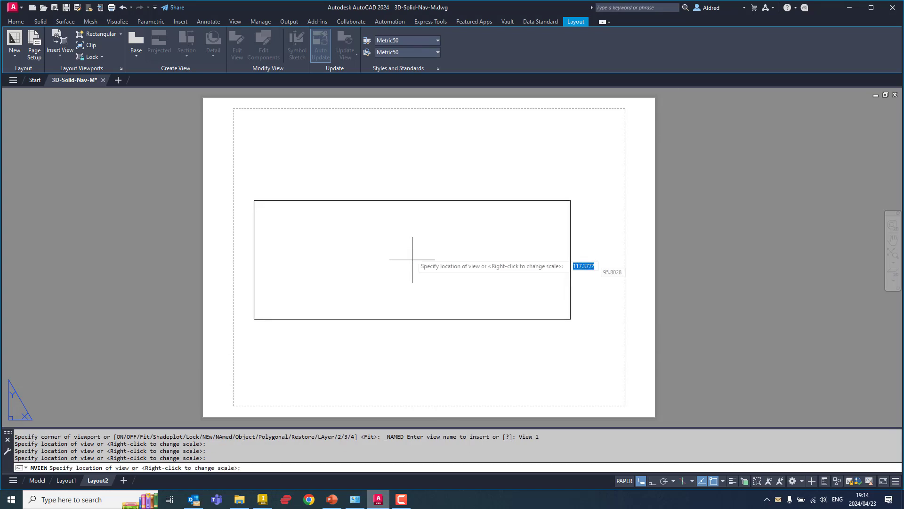
pyautogui.click(421, 186)
pyautogui.moveTo(383, 313); pyautogui.dragTo(369, 330, button='middle')
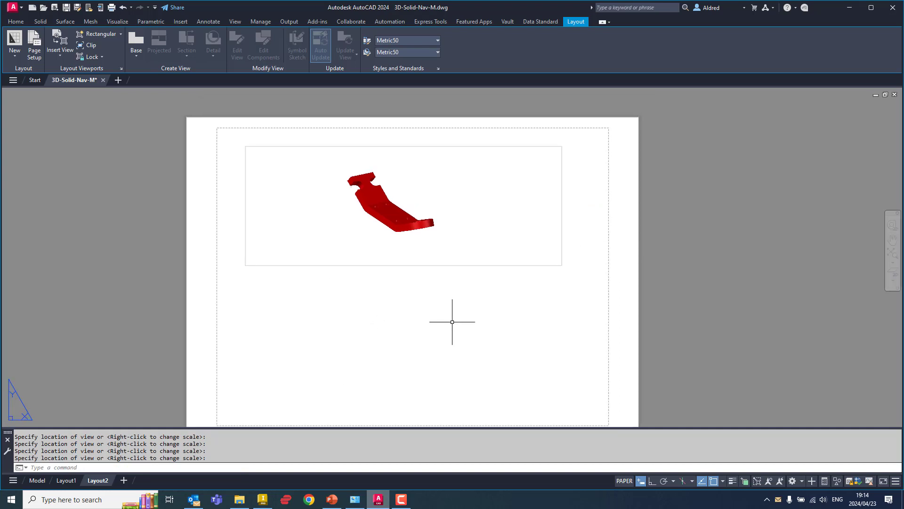
pyautogui.press('Escape')
pyautogui.press('Escape')
pyautogui.press('Escape')
# Delete the inserted View 1 viewport from Layout2.
pyautogui.click(557, 297)
pyautogui.click(476, 199)
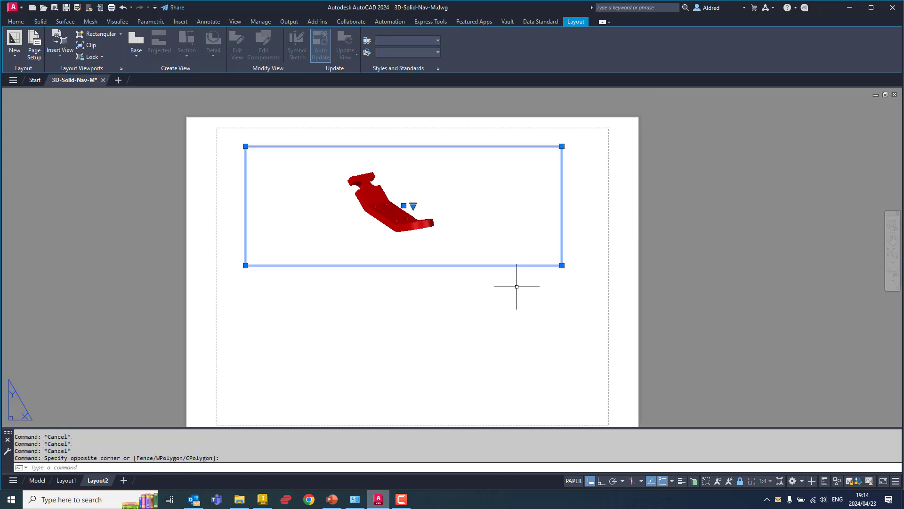
pyautogui.press('Delete')
# Switch to model space and orient the bracket horizontally, looking square at the ViewCube's Right face.
pyautogui.click(37, 480)
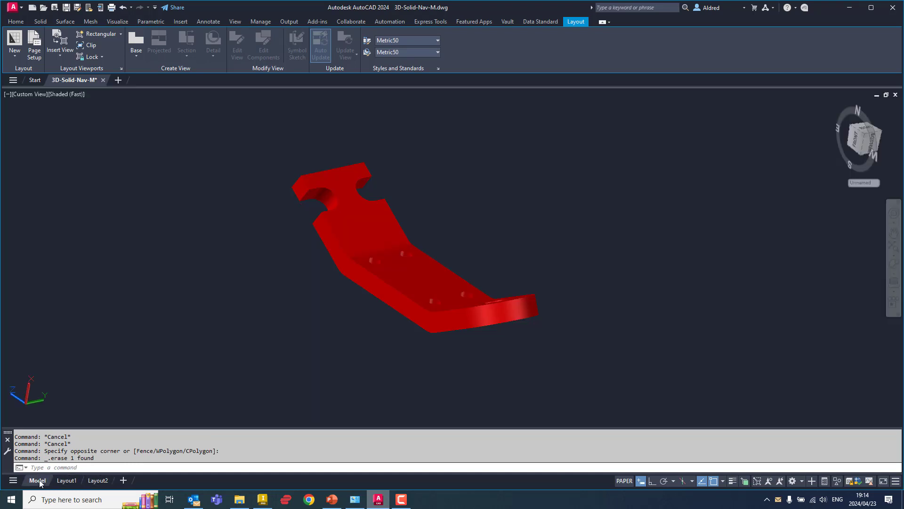
pyautogui.scroll(-2, 454, 254)
pyautogui.keyDown('shift'); pyautogui.moveTo(454, 254); pyautogui.dragTo(480, 351, button='middle'); pyautogui.keyUp('shift')
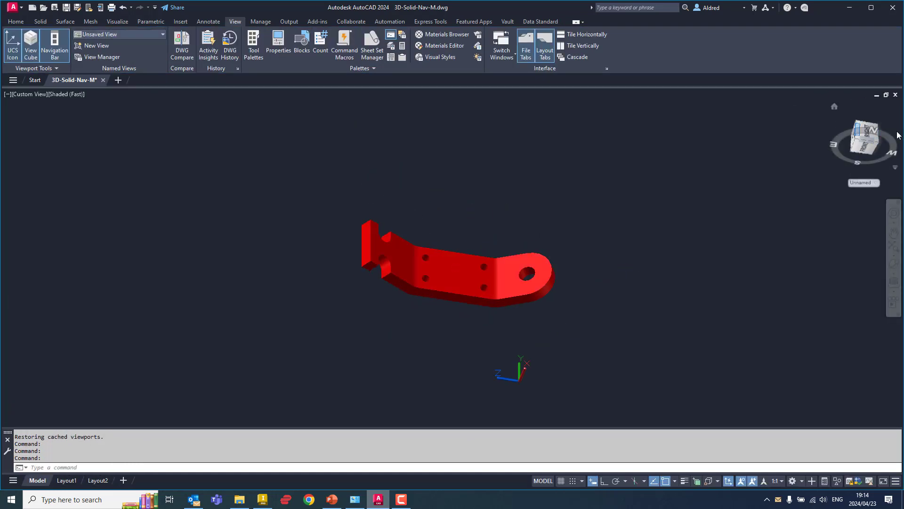
pyautogui.click(866, 135)
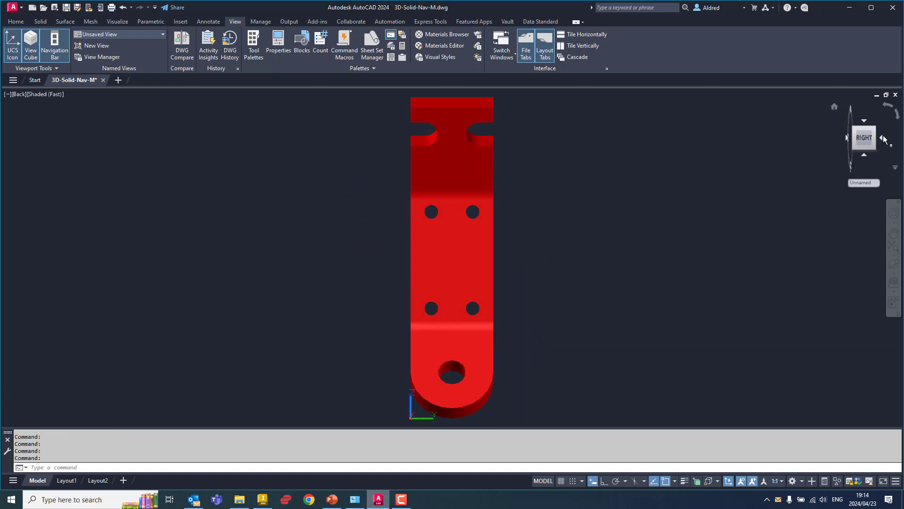
pyautogui.click(880, 138)
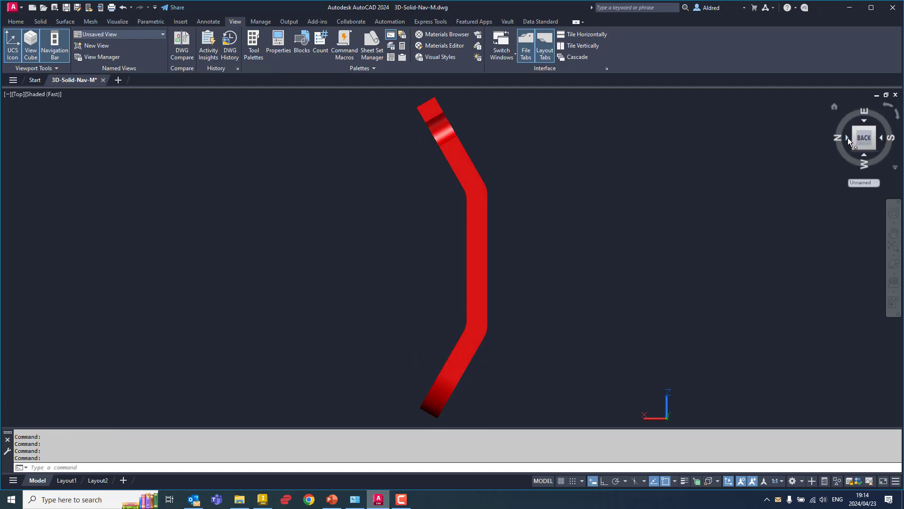
pyautogui.click(861, 142)
pyautogui.rightClick(866, 140)
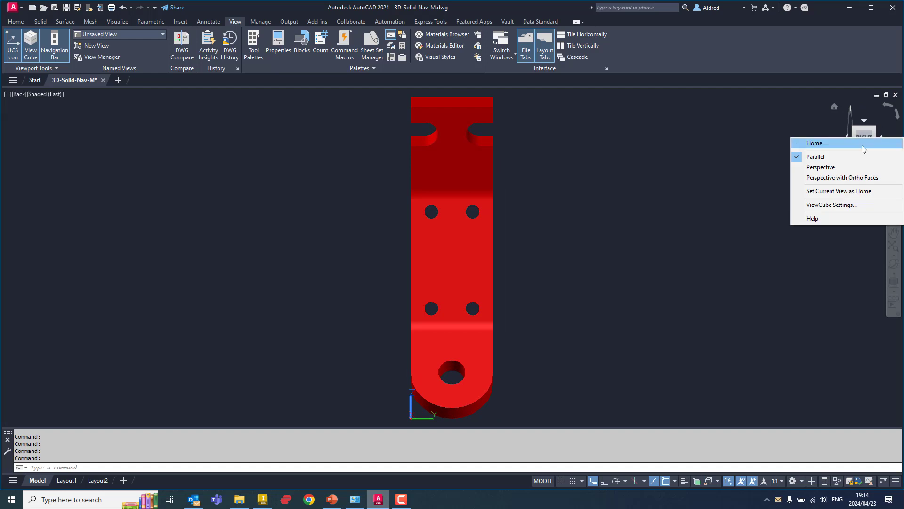
pyautogui.click(817, 134)
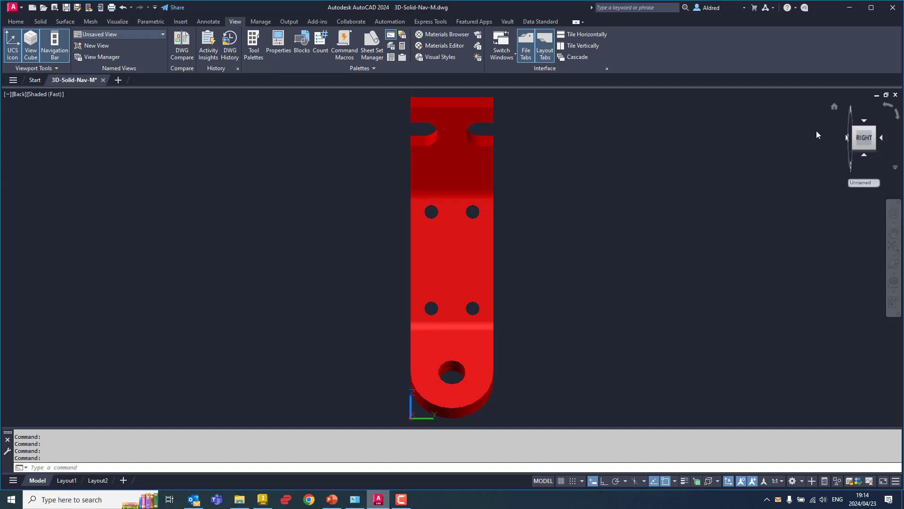
pyautogui.keyDown('shift'); pyautogui.moveTo(520, 292); pyautogui.dragTo(471, 198, button='middle'); pyautogui.keyUp('shift')
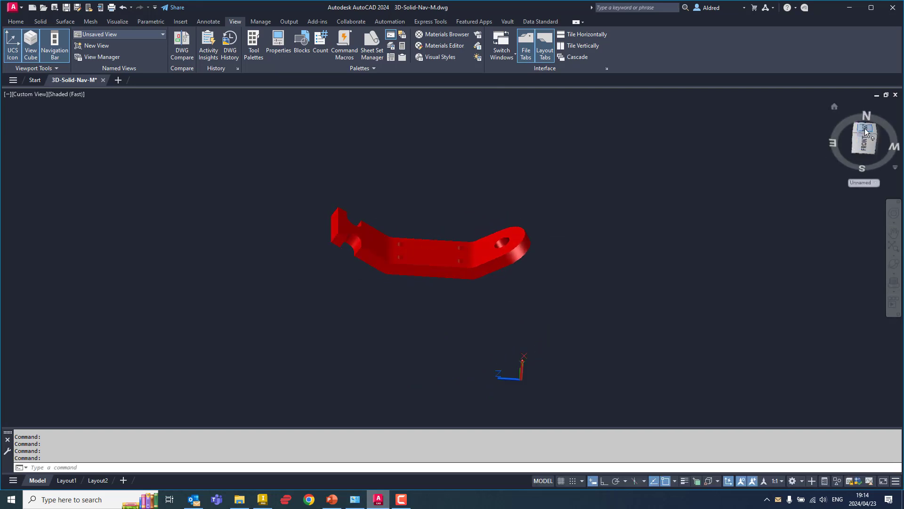
pyautogui.click(865, 132)
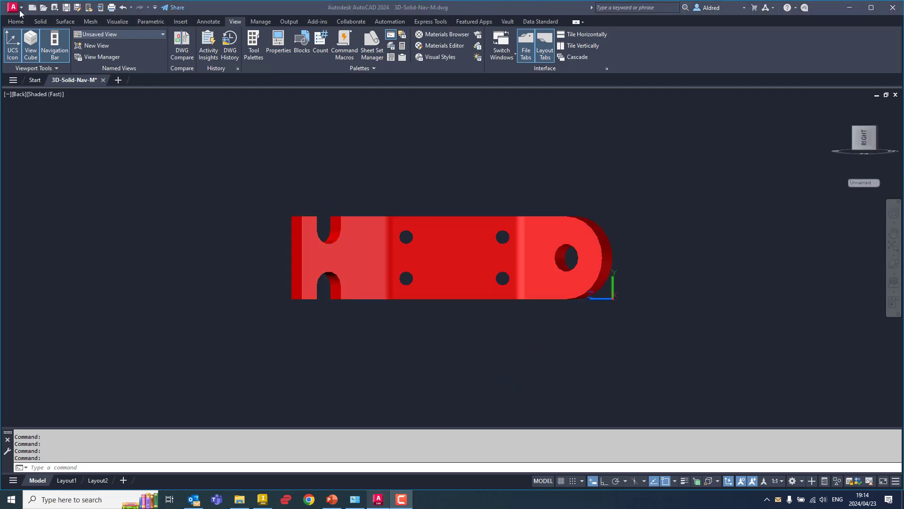
# Set the coordinate system to World for the bracket model.
pyautogui.click(16, 22)
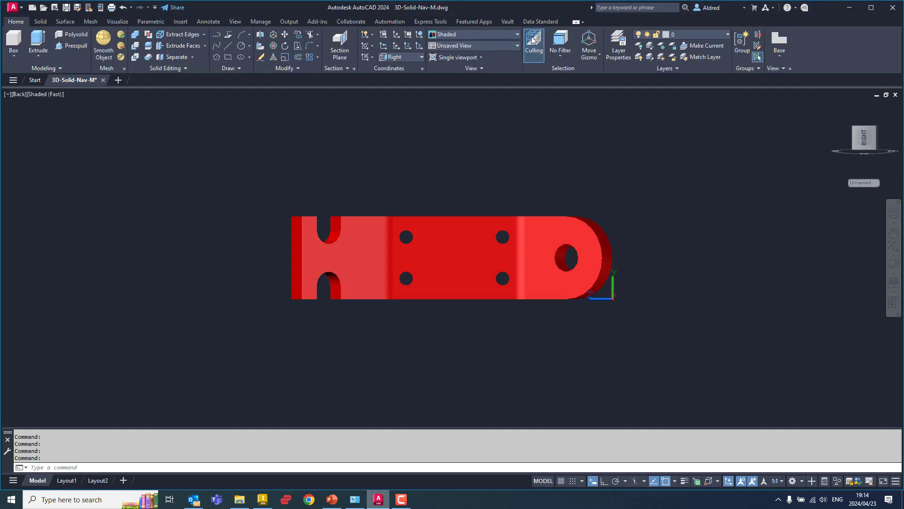
pyautogui.click(533, 40)
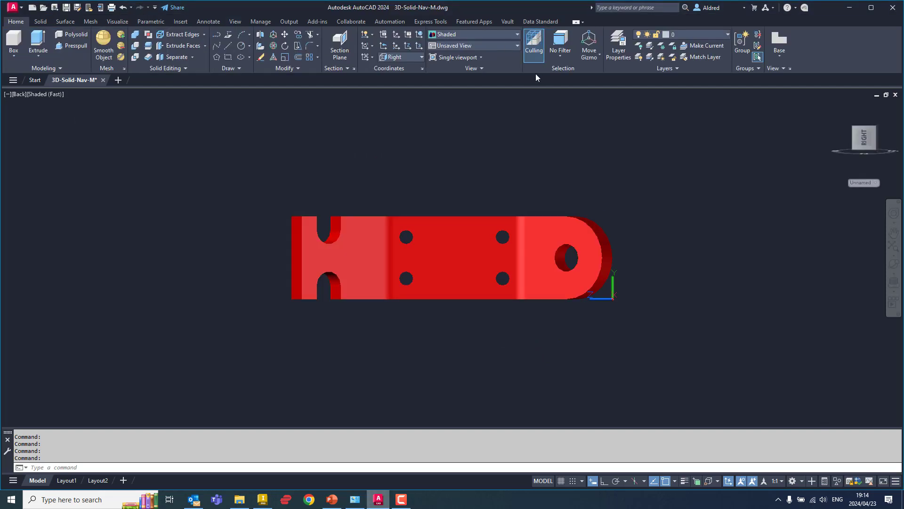
pyautogui.click(412, 58)
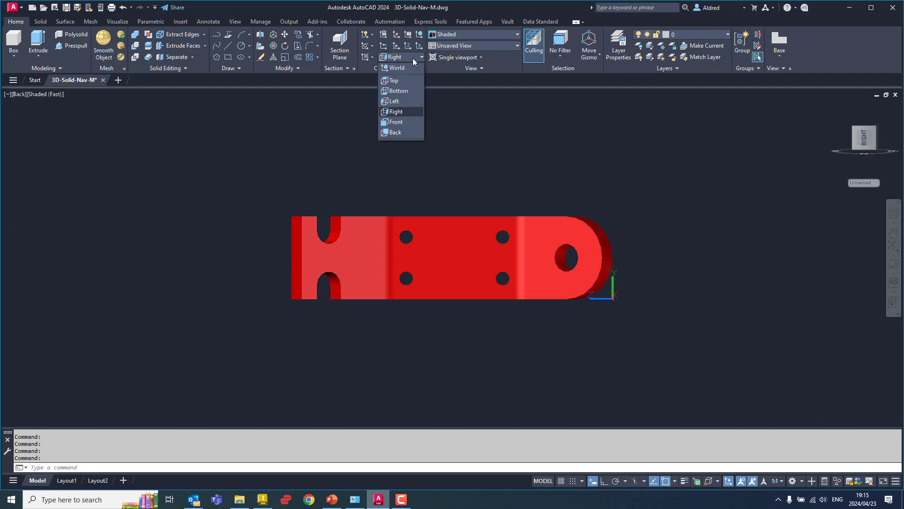
pyautogui.click(395, 67)
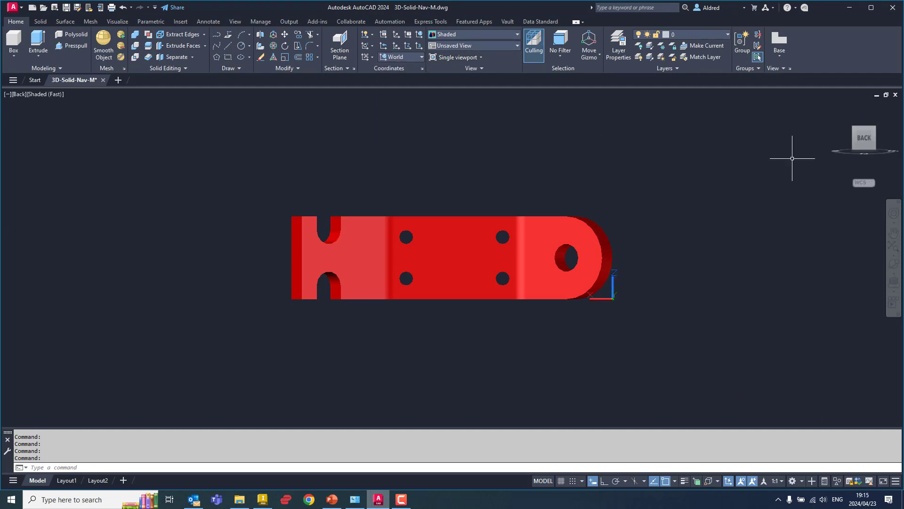
pyautogui.moveTo(418, 321); pyautogui.dragTo(452, 296, button='middle')
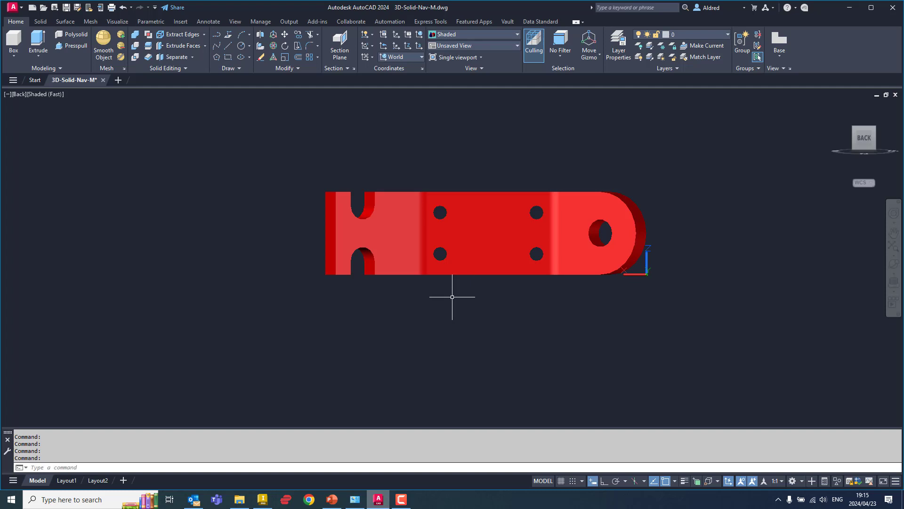
# Set the coordinate system to Back and orient the bracket to the ViewCube's Top face.
pyautogui.click(397, 57)
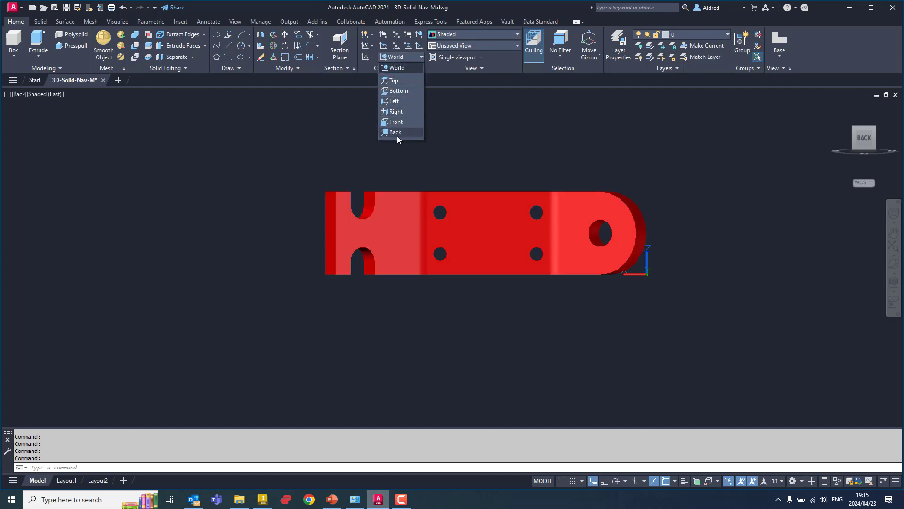
pyautogui.click(395, 132)
pyautogui.keyDown('shift'); pyautogui.moveTo(449, 235); pyautogui.dragTo(452, 99, button='middle'); pyautogui.keyUp('shift')
pyautogui.keyDown('shift'); pyautogui.moveTo(510, 259); pyautogui.dragTo(504, 313, button='middle'); pyautogui.keyUp('shift')
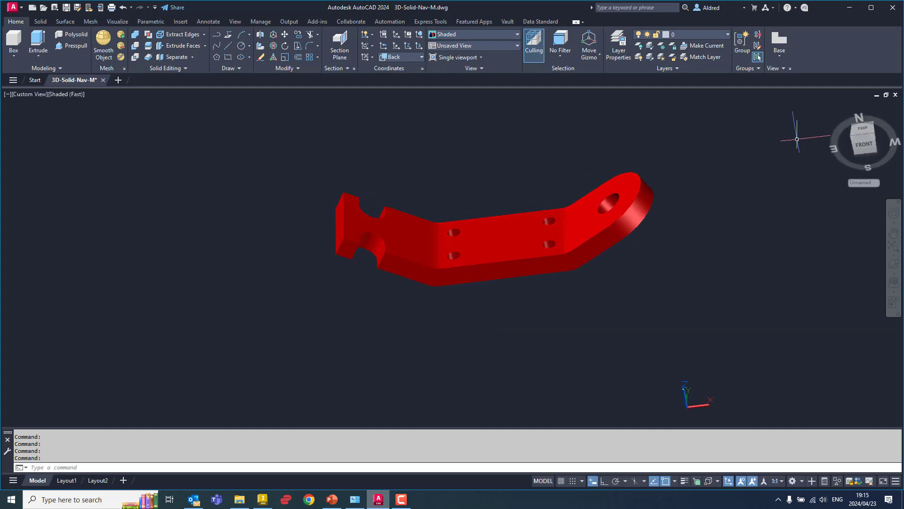
pyautogui.click(864, 128)
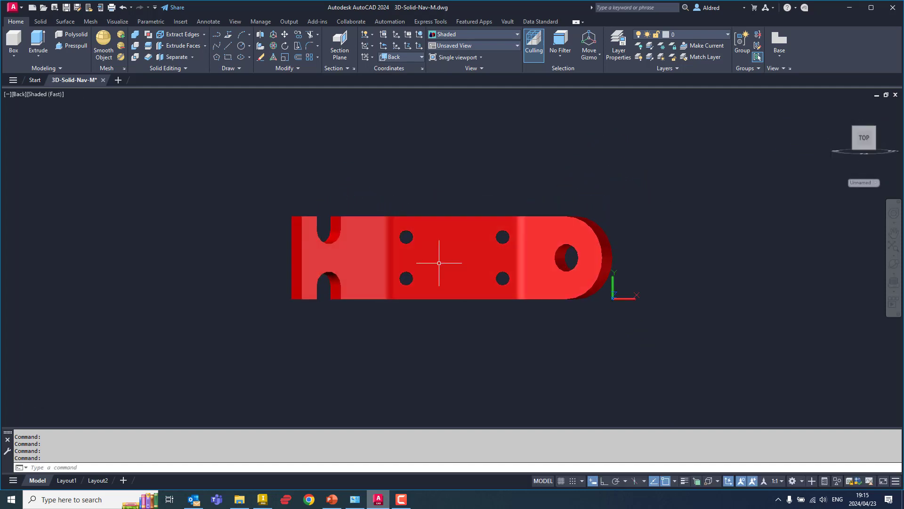
# Examine the bracket's side profile from the ViewCube's Front face and return to the Top face.
pyautogui.moveTo(439, 262); pyautogui.dragTo(391, 236, button='middle')
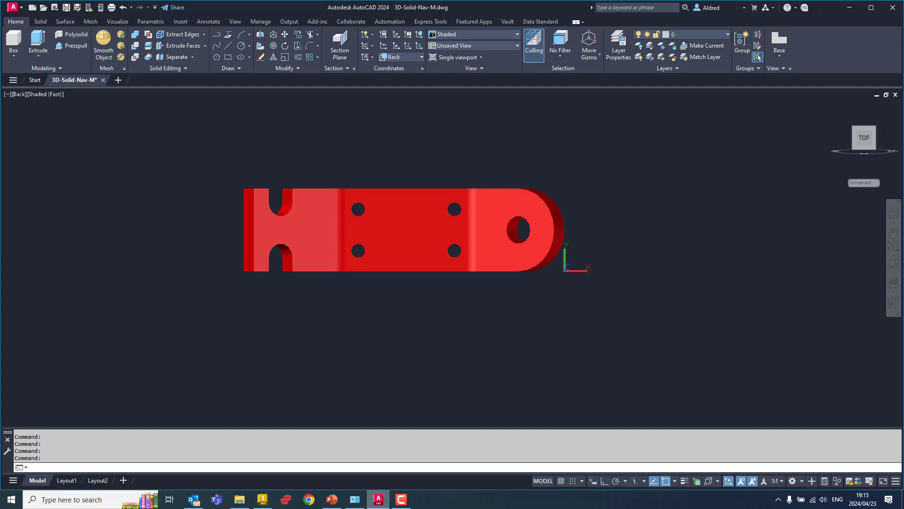
pyautogui.click(863, 155)
pyautogui.scroll(3, 541, 297)
pyautogui.scroll(-3, 541, 297)
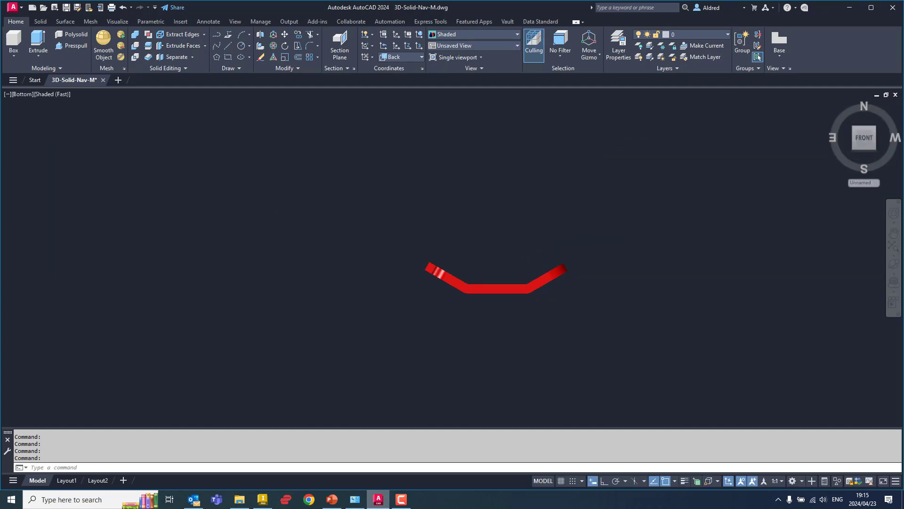
pyautogui.scroll(-5, 531, 297)
pyautogui.moveTo(488, 278); pyautogui.dragTo(383, 222, button='middle')
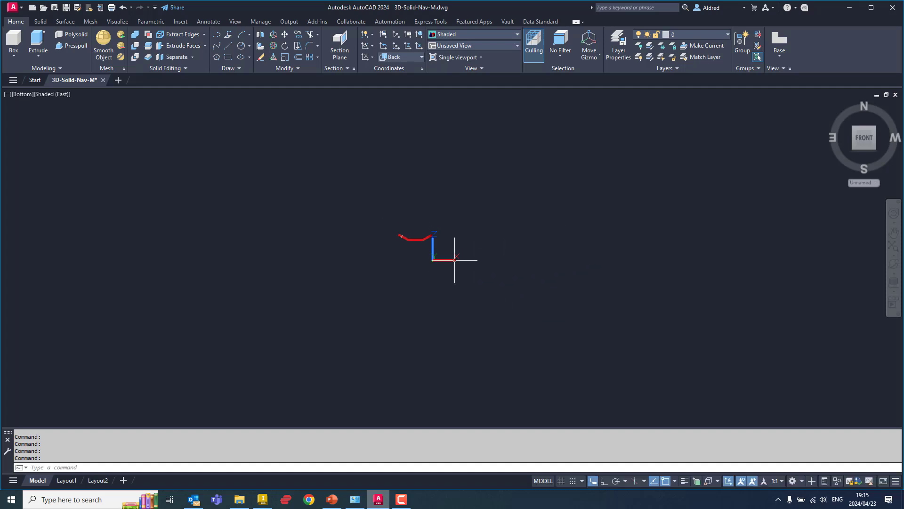
pyautogui.scroll(5, 446, 235)
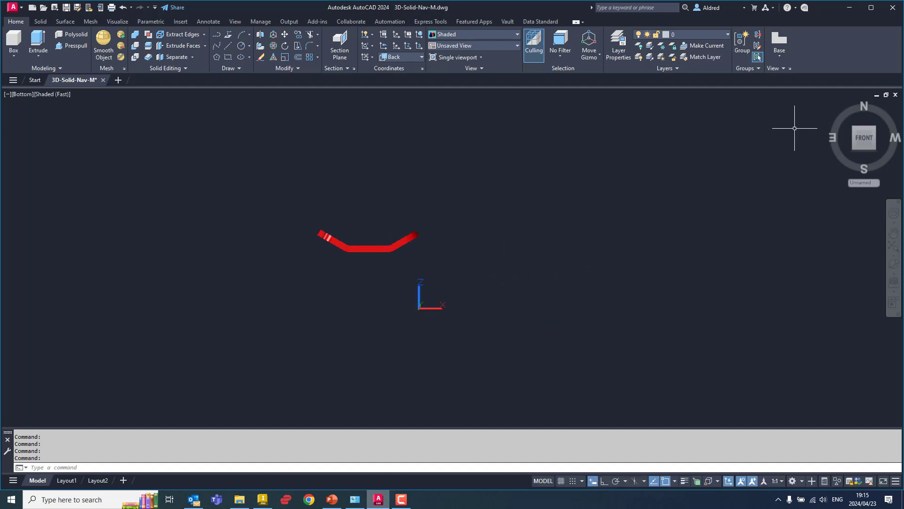
pyautogui.click(864, 121)
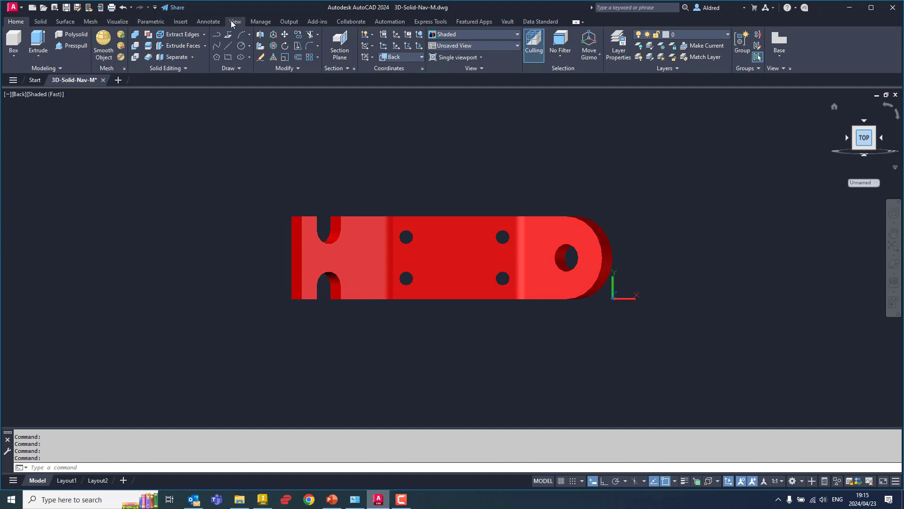
# Create a camera to the lower right of the bracket, aimed at the hole in its rounded end.
pyautogui.click(112, 23)
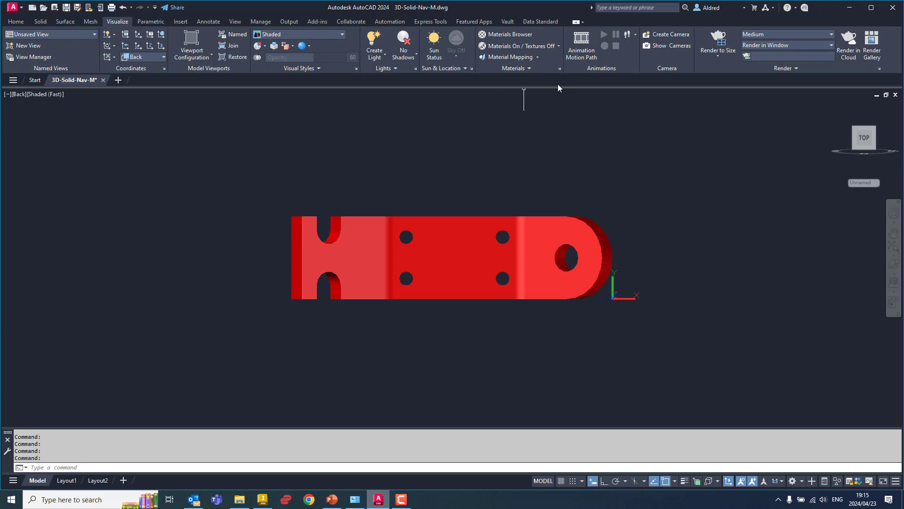
pyautogui.click(668, 36)
pyautogui.scroll(-5, 702, 241)
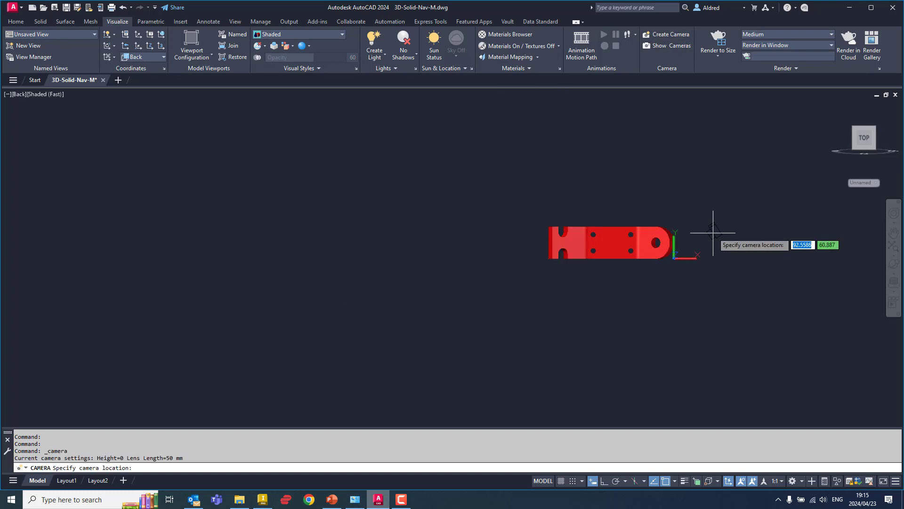
pyautogui.moveTo(696, 238); pyautogui.dragTo(398, 219, button='middle')
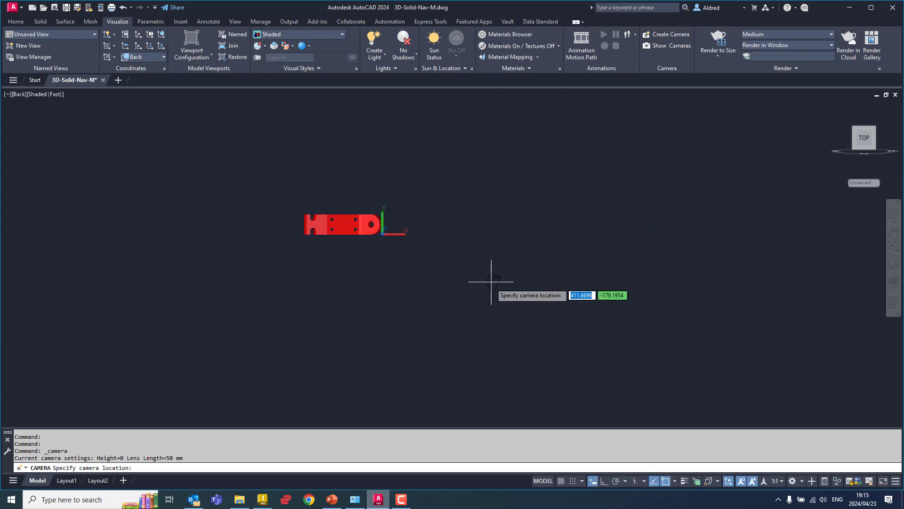
pyautogui.click(546, 310)
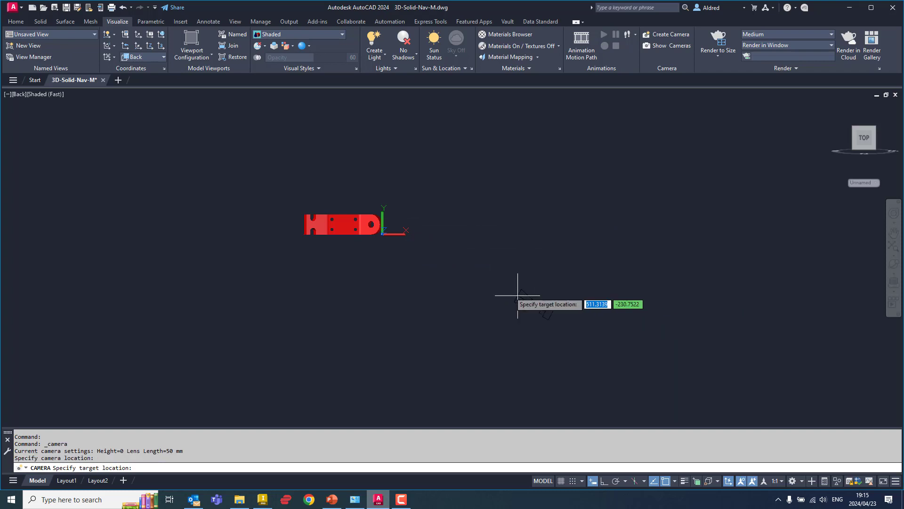
pyautogui.click(372, 224)
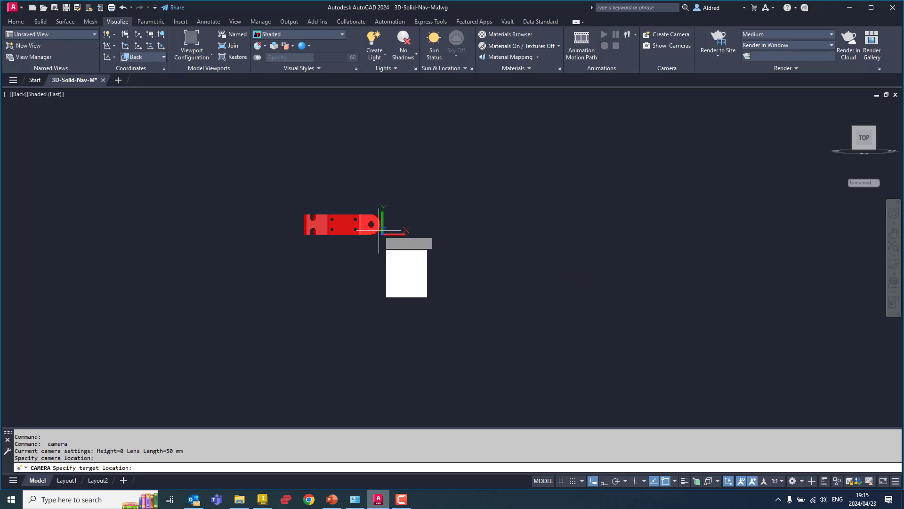
pyautogui.click(407, 331)
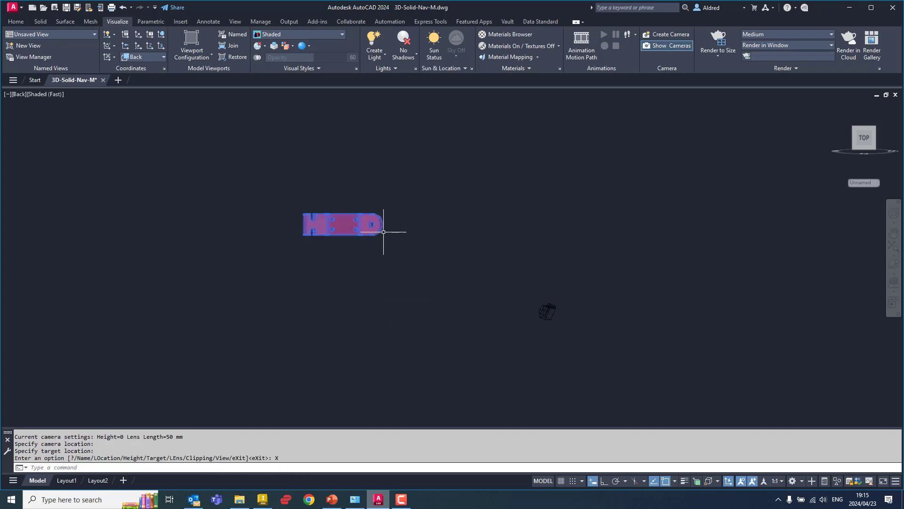
# Select the new camera in an orbited 3D view and try the Conceptual, 3D Hidden and Realistic visual styles in its preview.
pyautogui.moveTo(421, 225); pyautogui.dragTo(492, 272, button='middle')
pyautogui.keyDown('shift'); pyautogui.moveTo(457, 305); pyautogui.dragTo(474, 204, button='middle'); pyautogui.keyUp('shift')
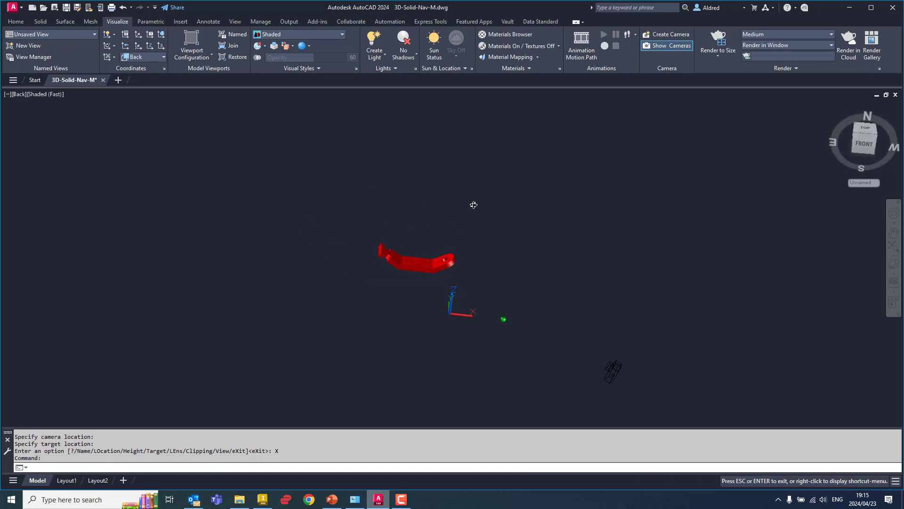
pyautogui.click(607, 374)
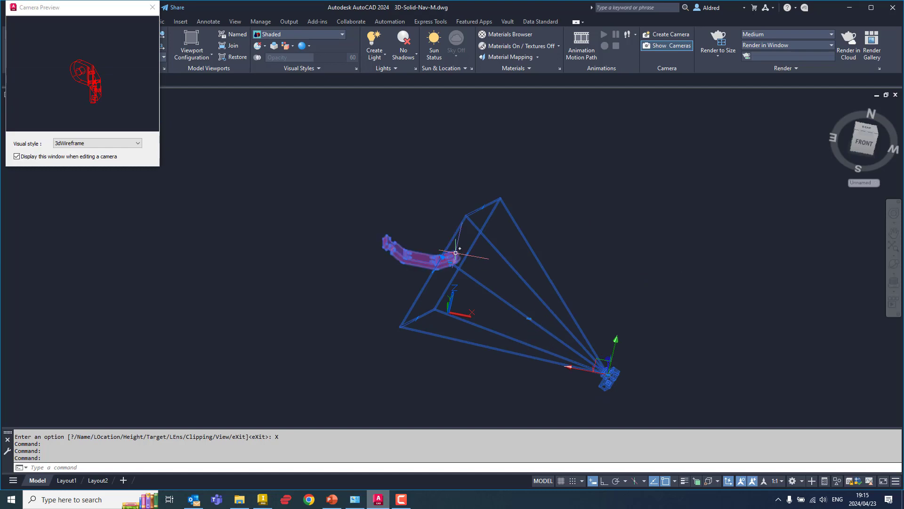
pyautogui.click(128, 144)
pyautogui.click(82, 164)
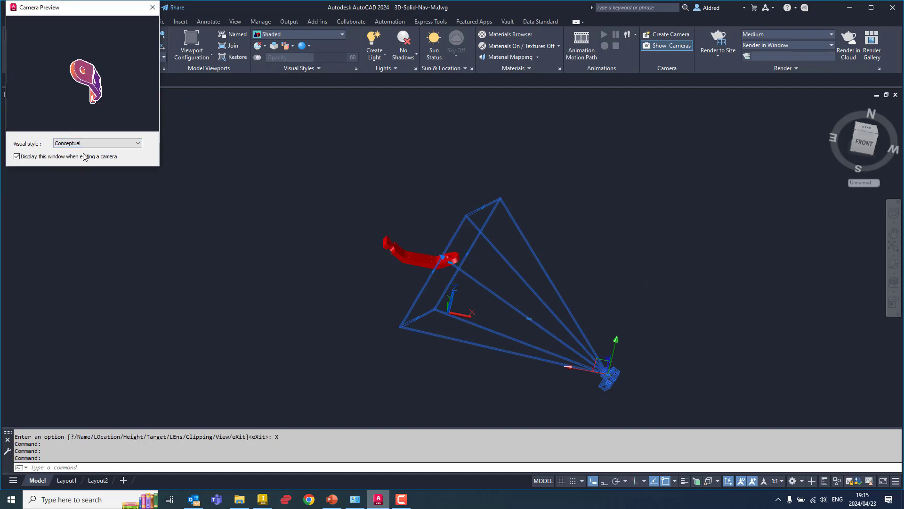
pyautogui.click(89, 143)
pyautogui.click(95, 151)
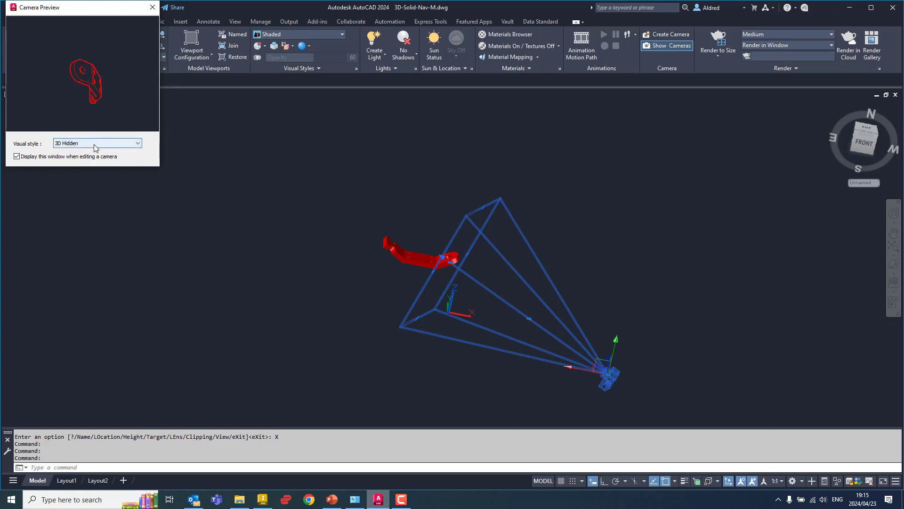
pyautogui.click(97, 144)
pyautogui.click(78, 177)
# Set the camera preview's visual style to Shaded.
pyautogui.click(100, 145)
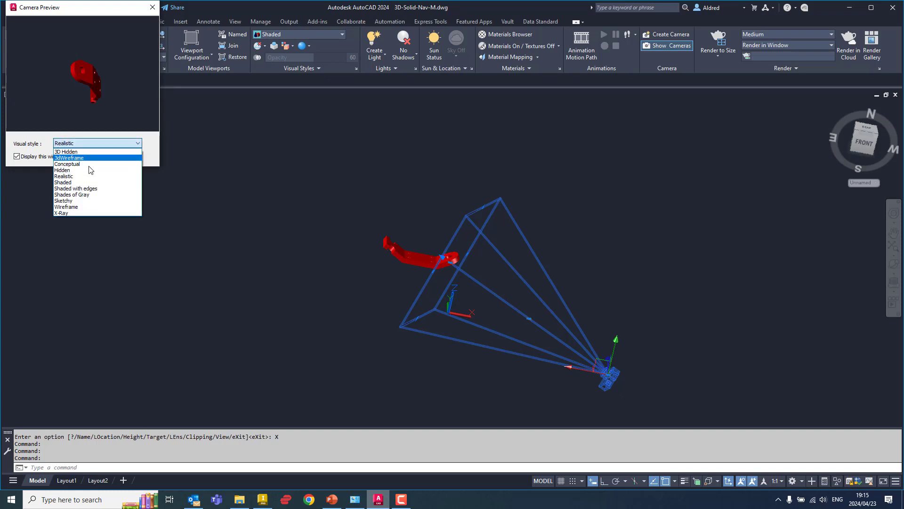
pyautogui.click(80, 181)
pyautogui.click(94, 143)
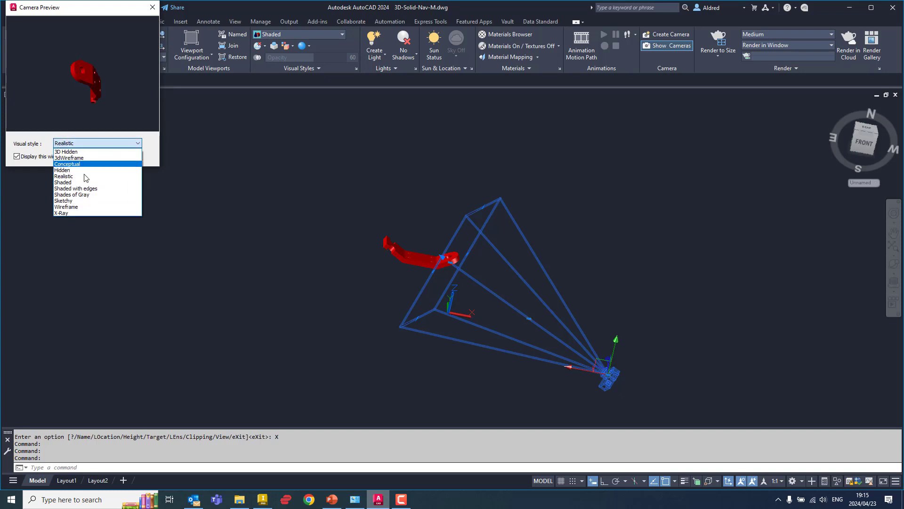
pyautogui.click(86, 187)
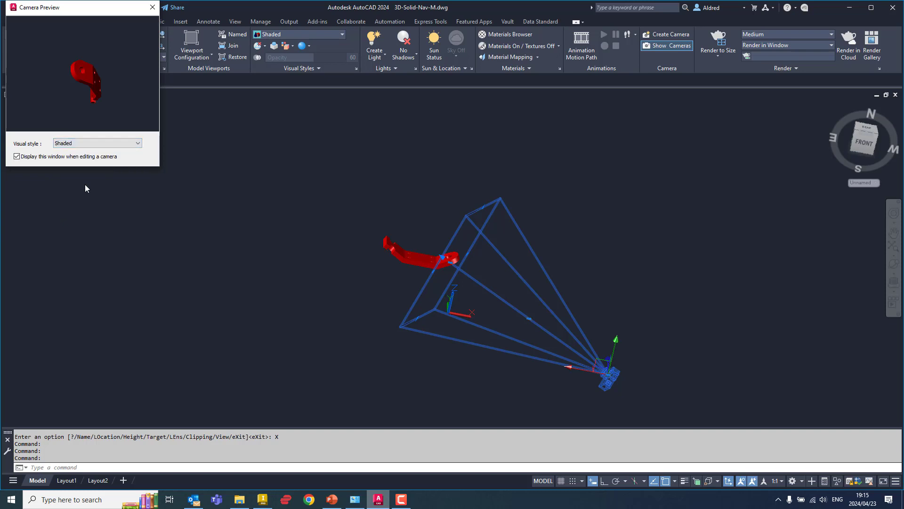
# Move the camera about 1034 units along its green axis, and shift it along its red axis toward the bracket.
pyautogui.click(616, 340)
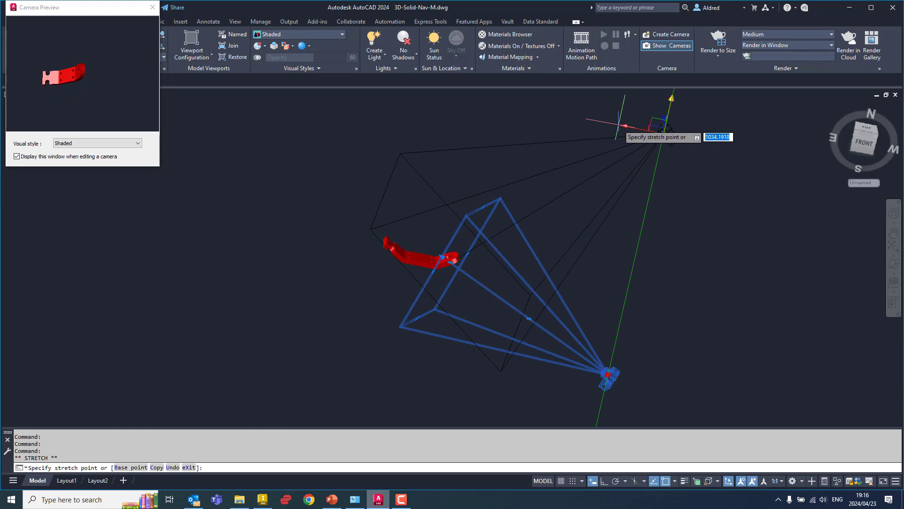
pyautogui.click(622, 125)
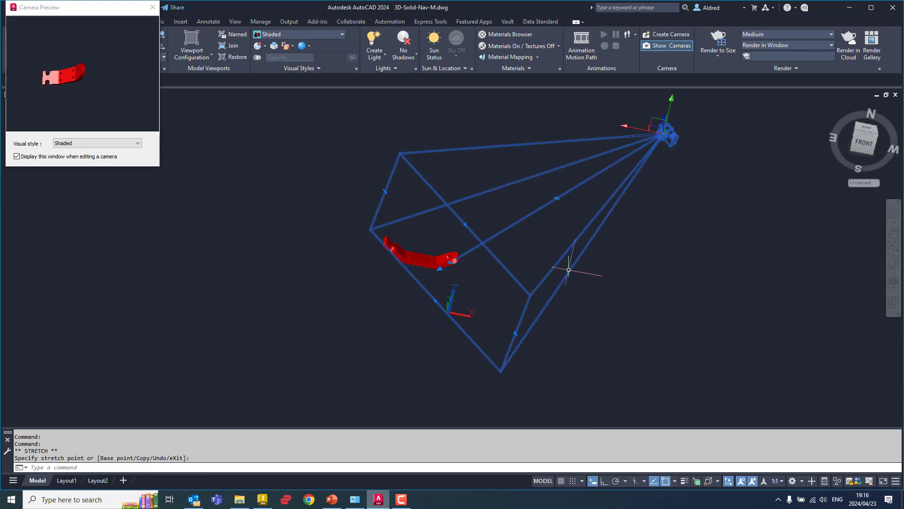
pyautogui.click(624, 126)
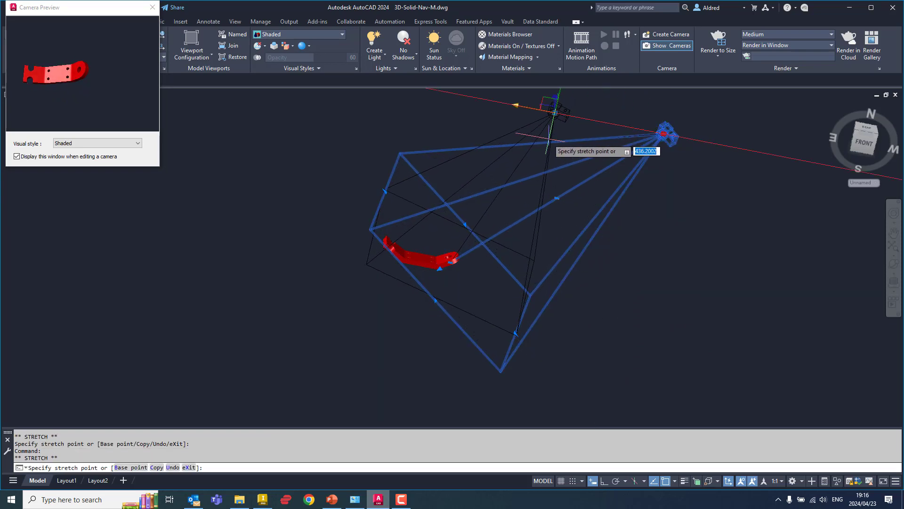
pyautogui.click(548, 140)
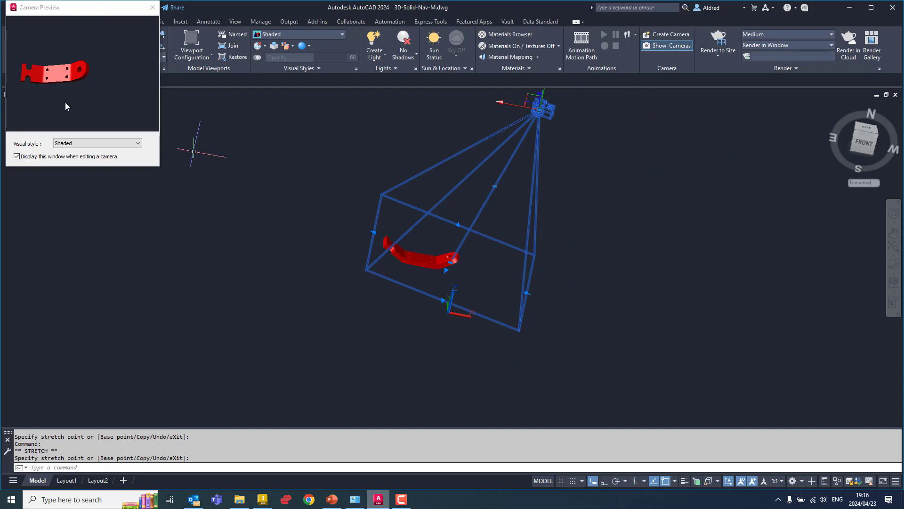
# Move the camera farther along its red axis until it lines up with the bracket's rounded end, and close the camera preview.
pyautogui.moveTo(546, 151); pyautogui.dragTo(555, 210, button='middle')
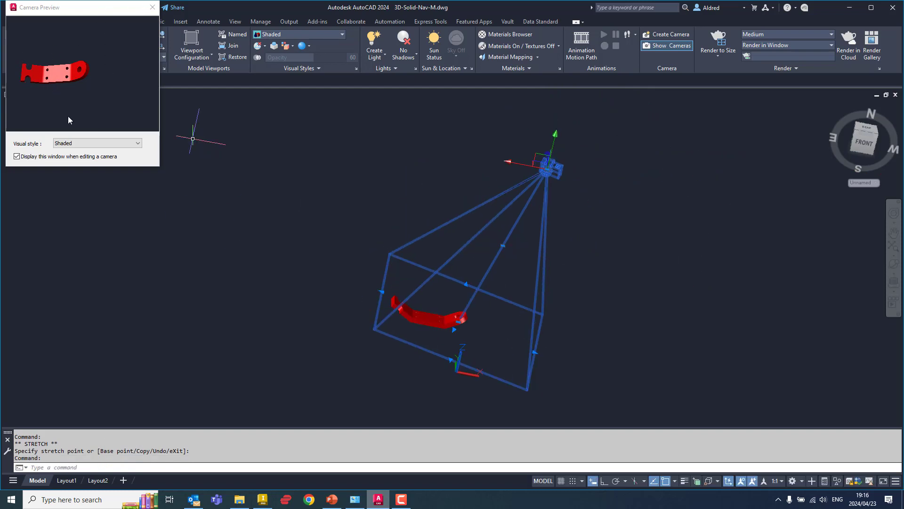
pyautogui.click(509, 162)
pyautogui.click(547, 169)
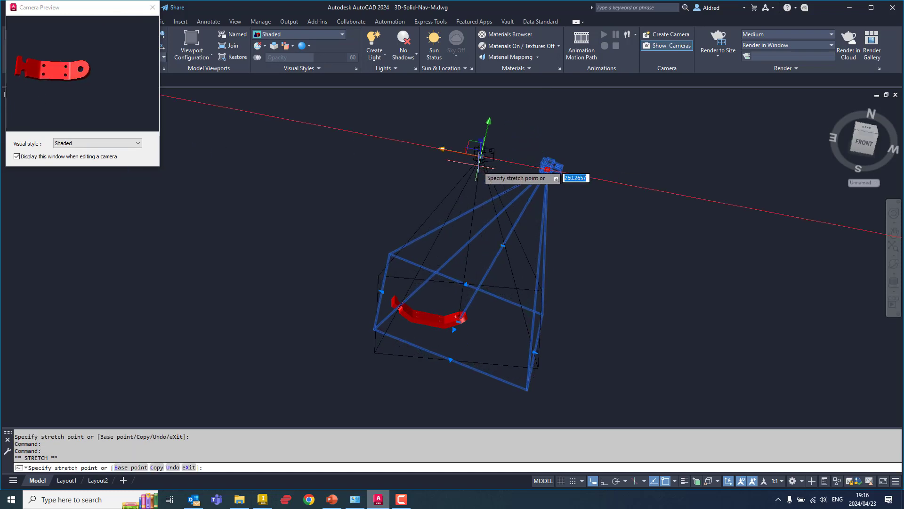
pyautogui.press('Escape')
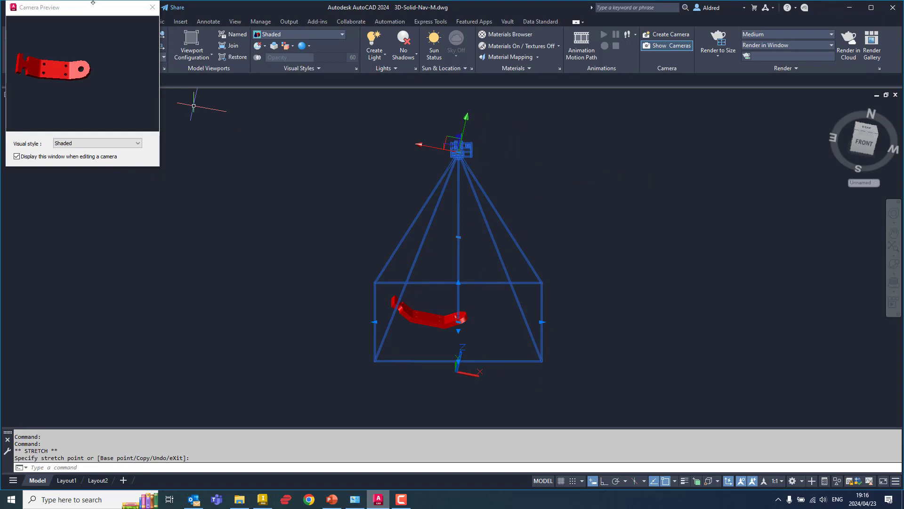
pyautogui.click(152, 7)
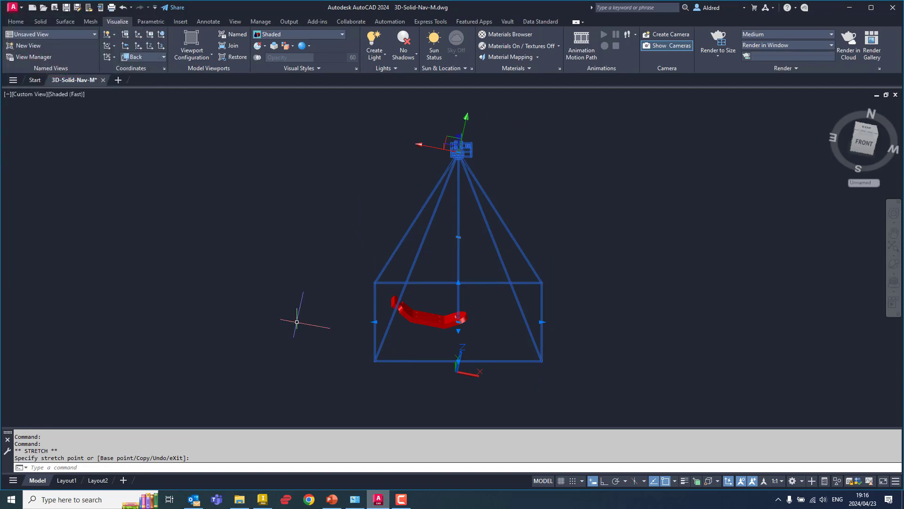
pyautogui.press('Escape')
pyautogui.press('Escape')
# Insert the Camera1 view in the upper-left area of the Layout2 sheet at 1:5 scale.
pyautogui.click(105, 482)
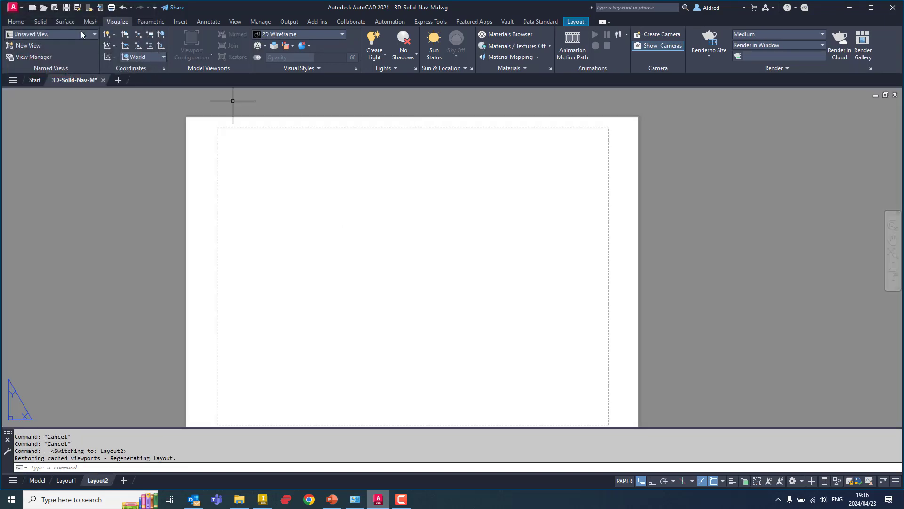
pyautogui.click(576, 22)
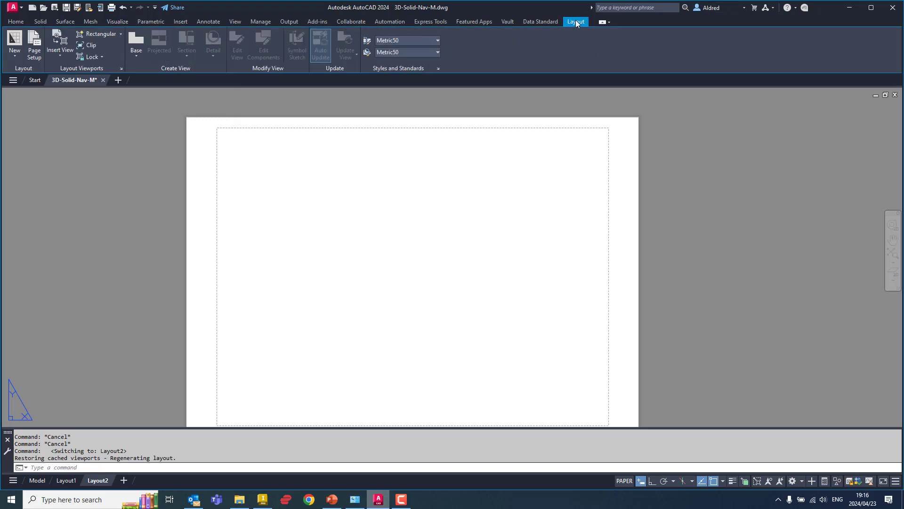
pyautogui.click(60, 47)
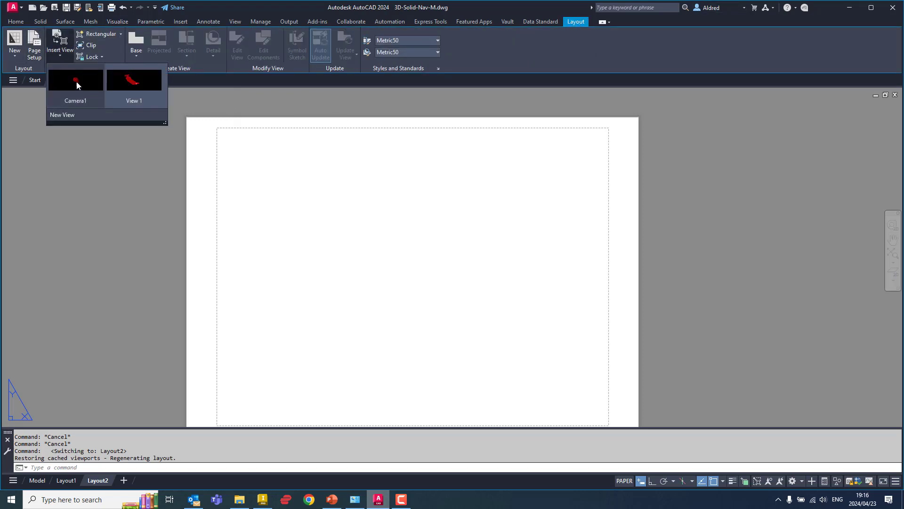
pyautogui.click(76, 82)
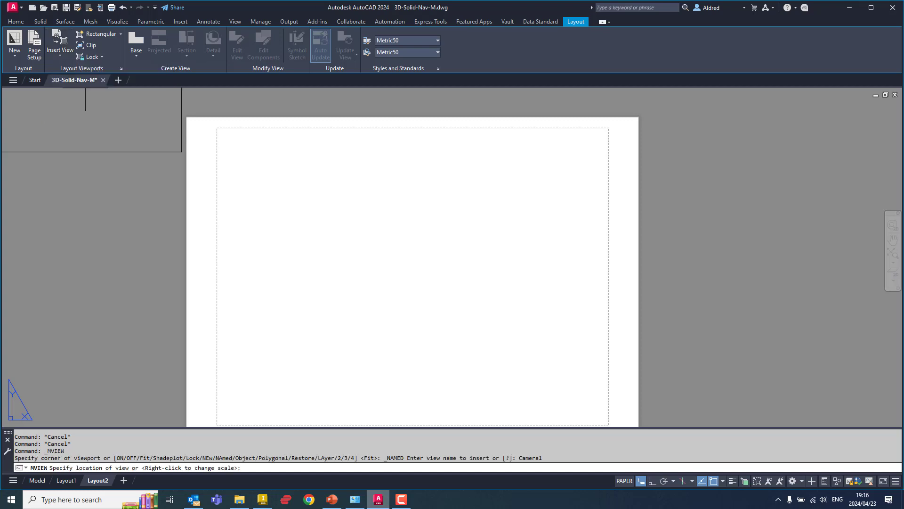
pyautogui.rightClick(348, 225)
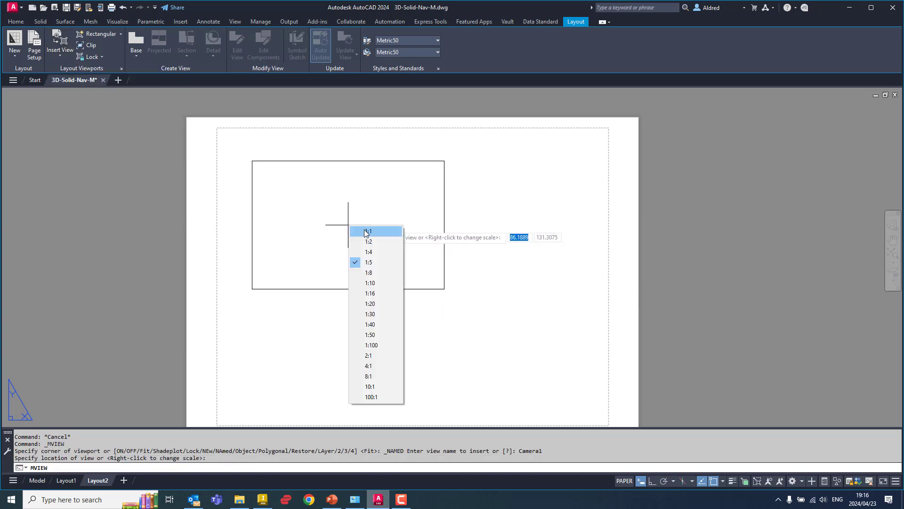
pyautogui.click(376, 273)
pyautogui.click(330, 232)
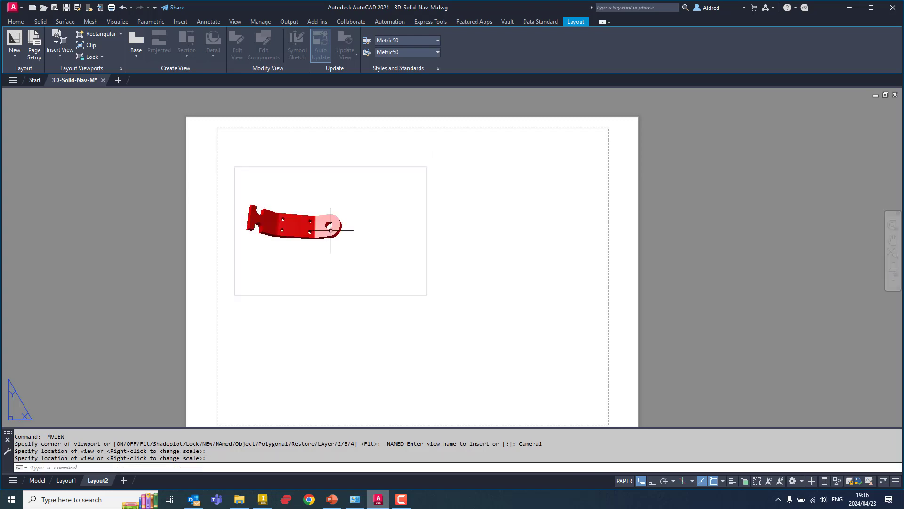
# Activate the Camera1 viewport, try to pan its model view, and return to paper space.
pyautogui.click(310, 255)
pyautogui.doubleClick(310, 255)
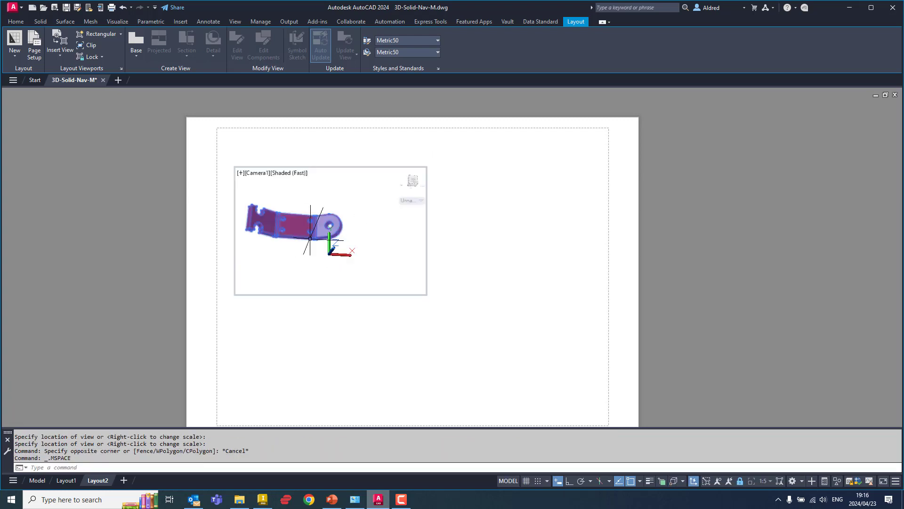
pyautogui.moveTo(305, 234); pyautogui.dragTo(231, 221, button='middle')
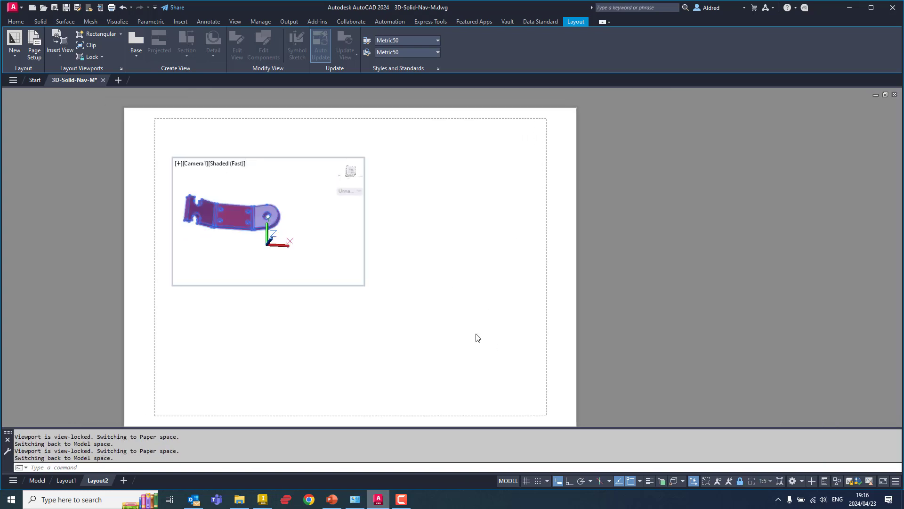
pyautogui.doubleClick(421, 306)
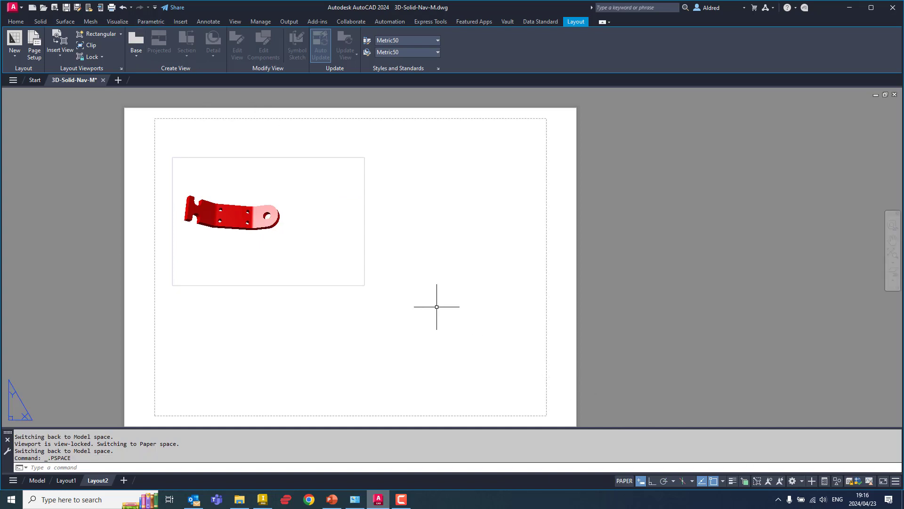
# Try the Camera1 viewport at 1:8 scale, and set its scale to 1:4.
pyautogui.click(302, 306)
pyautogui.click(252, 256)
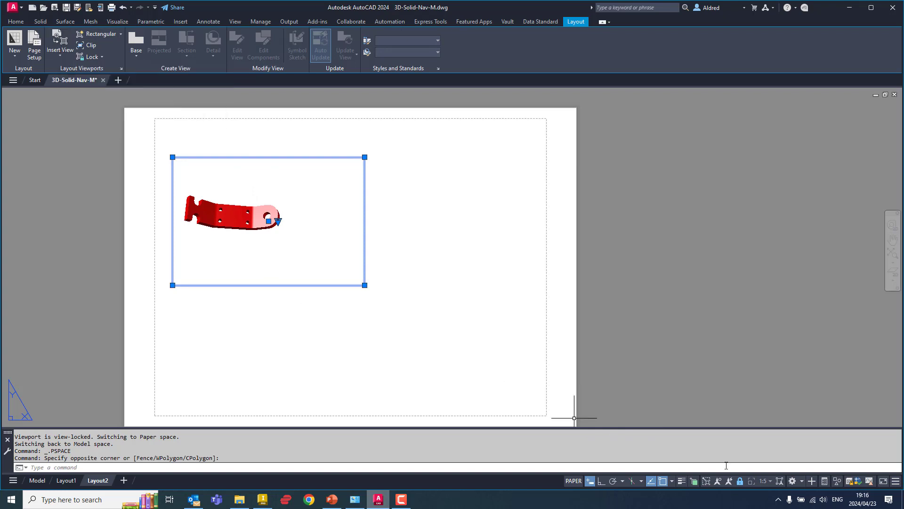
pyautogui.click(278, 221)
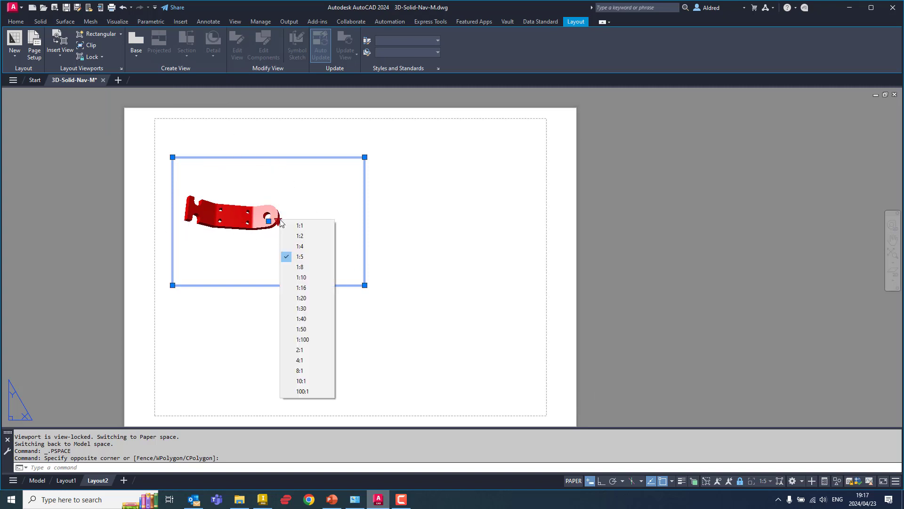
pyautogui.click(299, 267)
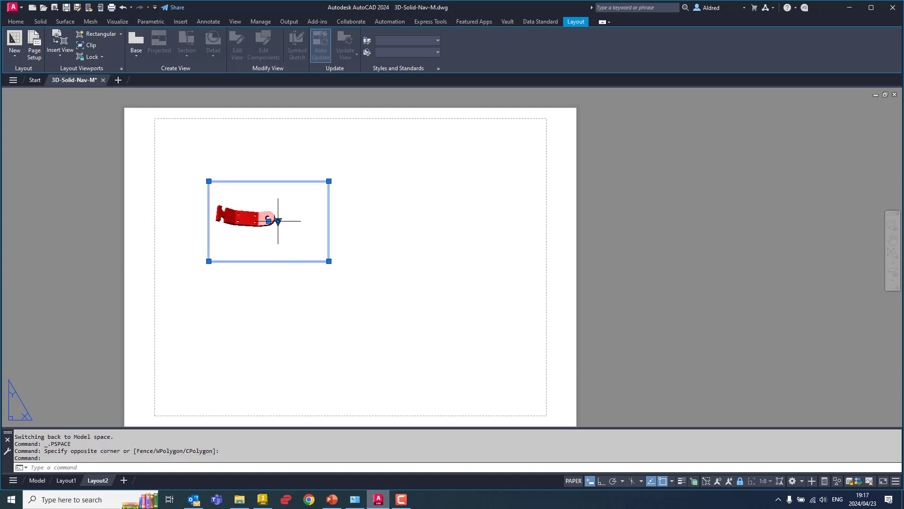
pyautogui.click(277, 220)
pyautogui.click(297, 248)
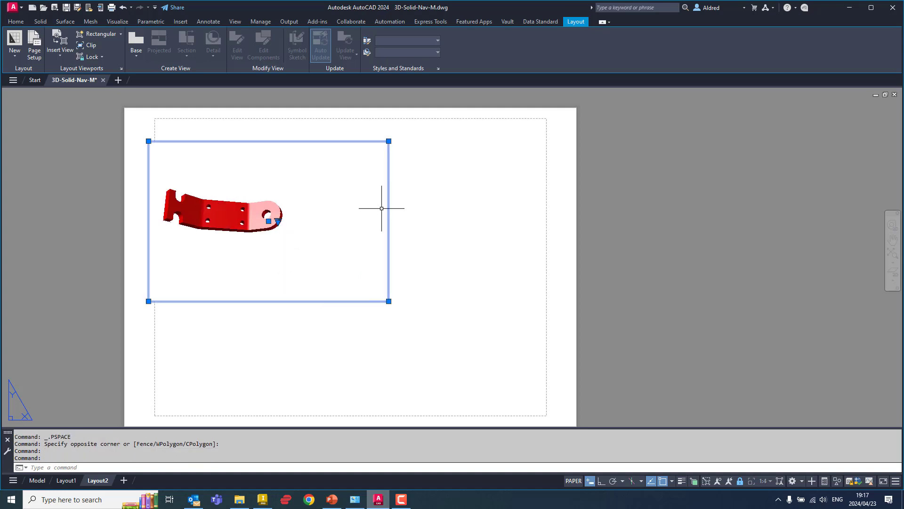
# Resize the Camera1 viewport frame by its upper corners to enclose the whole bracket, and move the viewport inside the sheet's printable area.
pyautogui.click(389, 141)
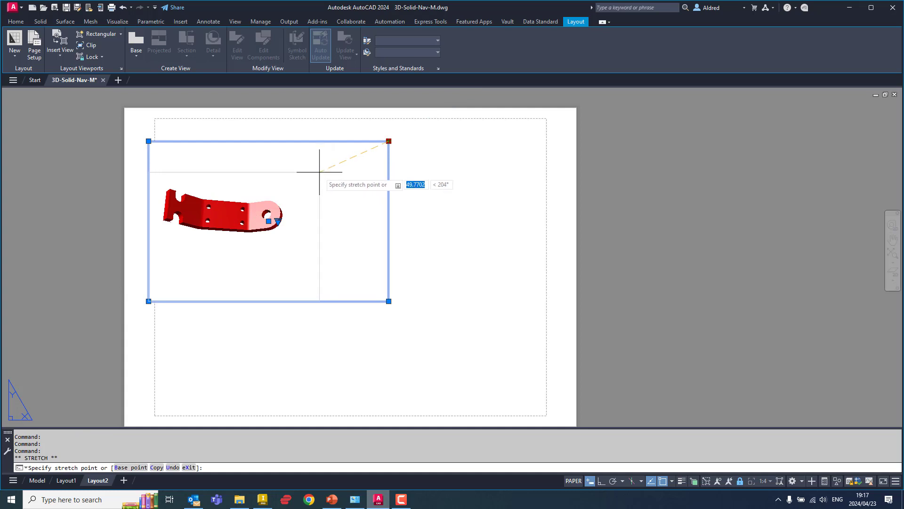
pyautogui.click(319, 172)
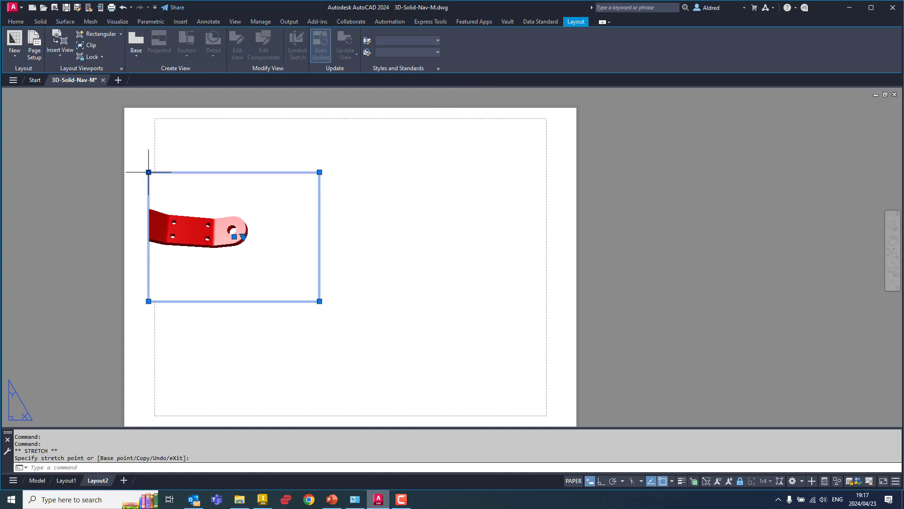
pyautogui.click(149, 172)
pyautogui.click(103, 155)
pyautogui.moveTo(369, 275); pyautogui.dragTo(512, 264, button='middle')
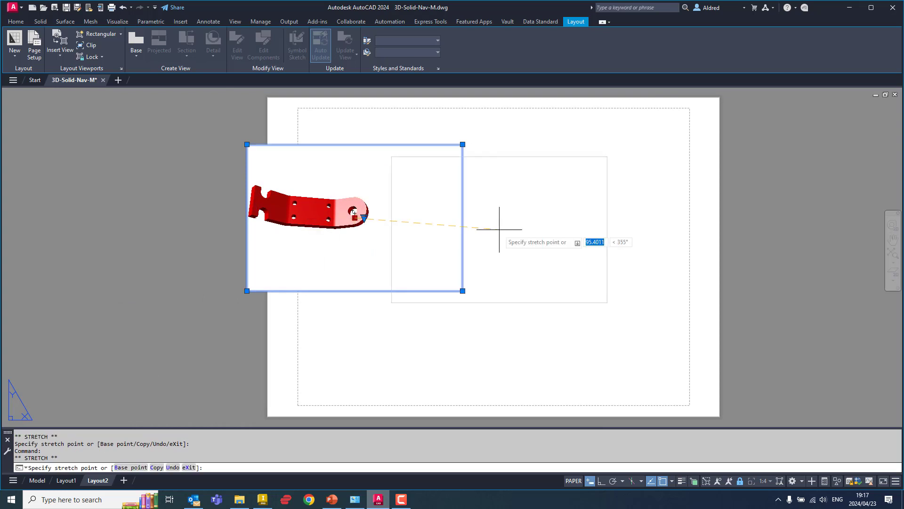
pyautogui.click(475, 219)
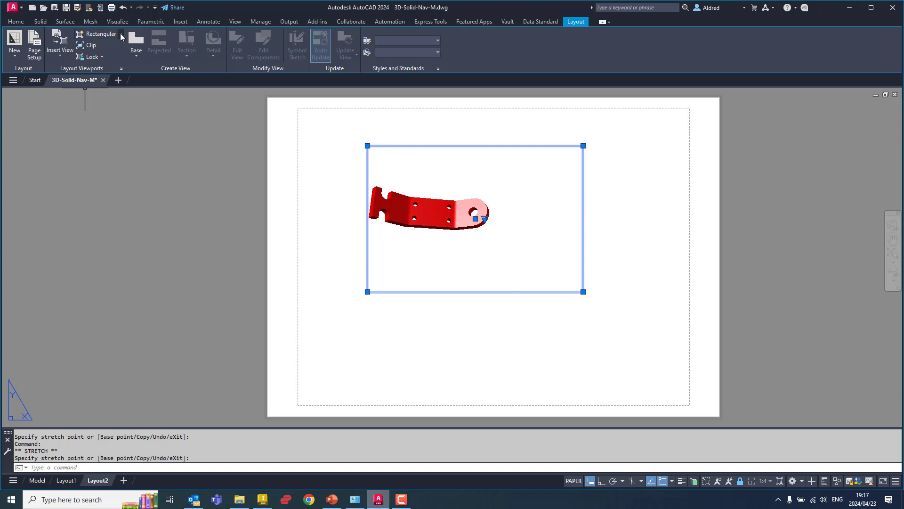
pyautogui.click(121, 37)
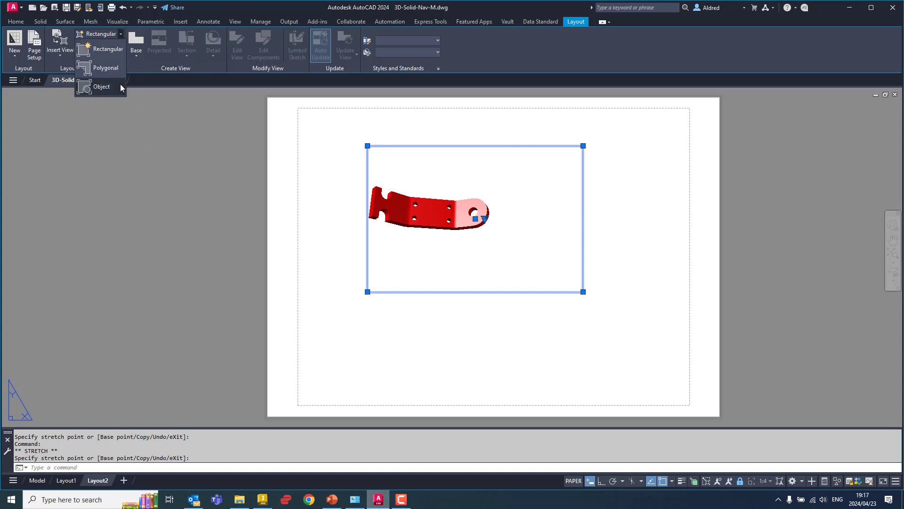
pyautogui.click(121, 69)
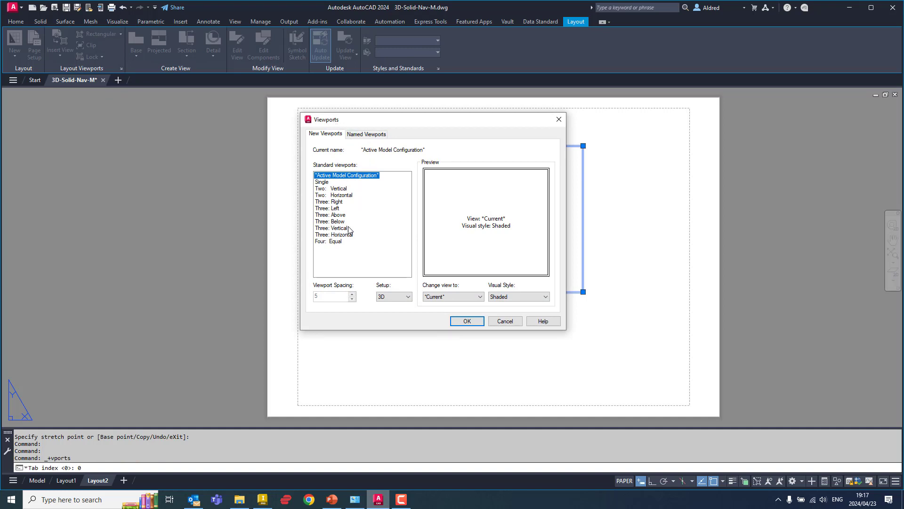
pyautogui.moveTo(385, 118); pyautogui.dragTo(356, 116)
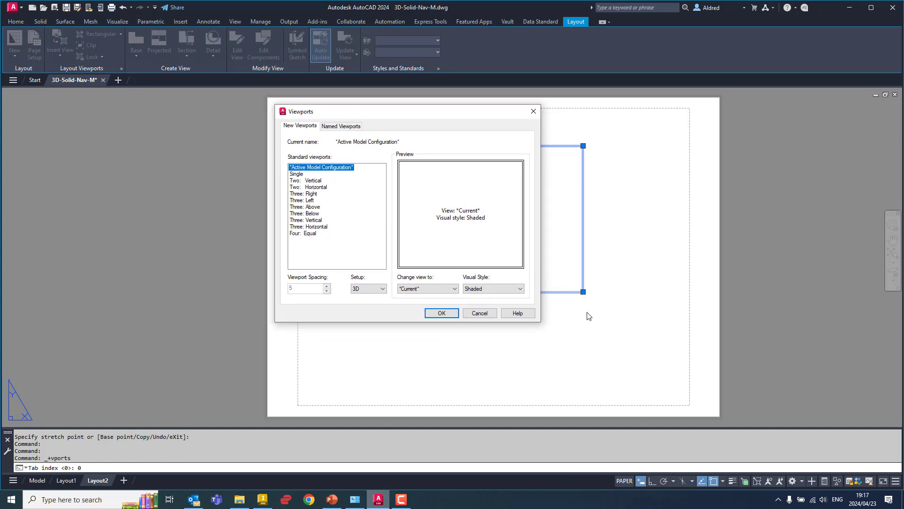
pyautogui.click(480, 313)
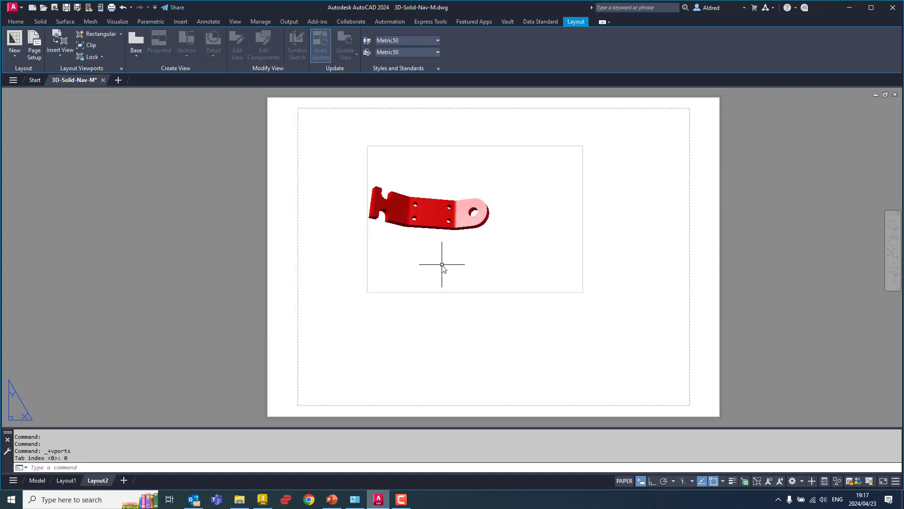
# Bring up the named view commands for the Layout2 sheet.
pyautogui.click(240, 22)
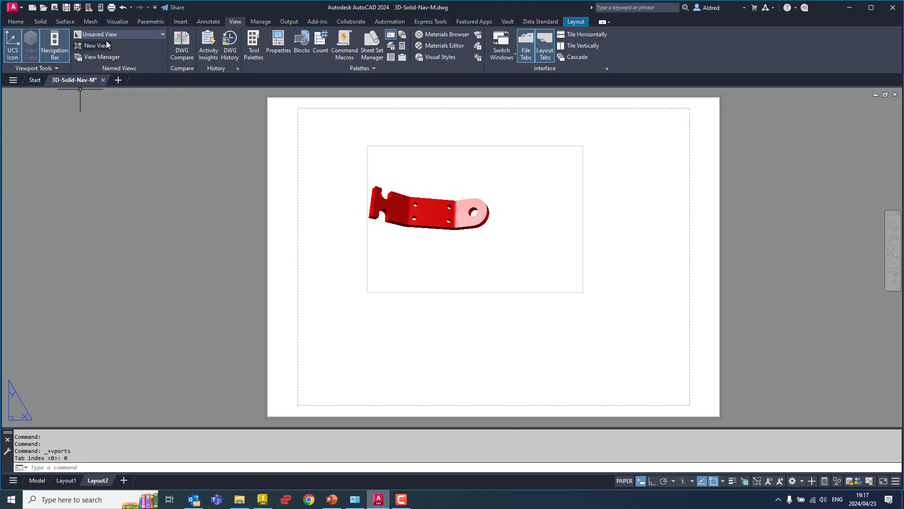